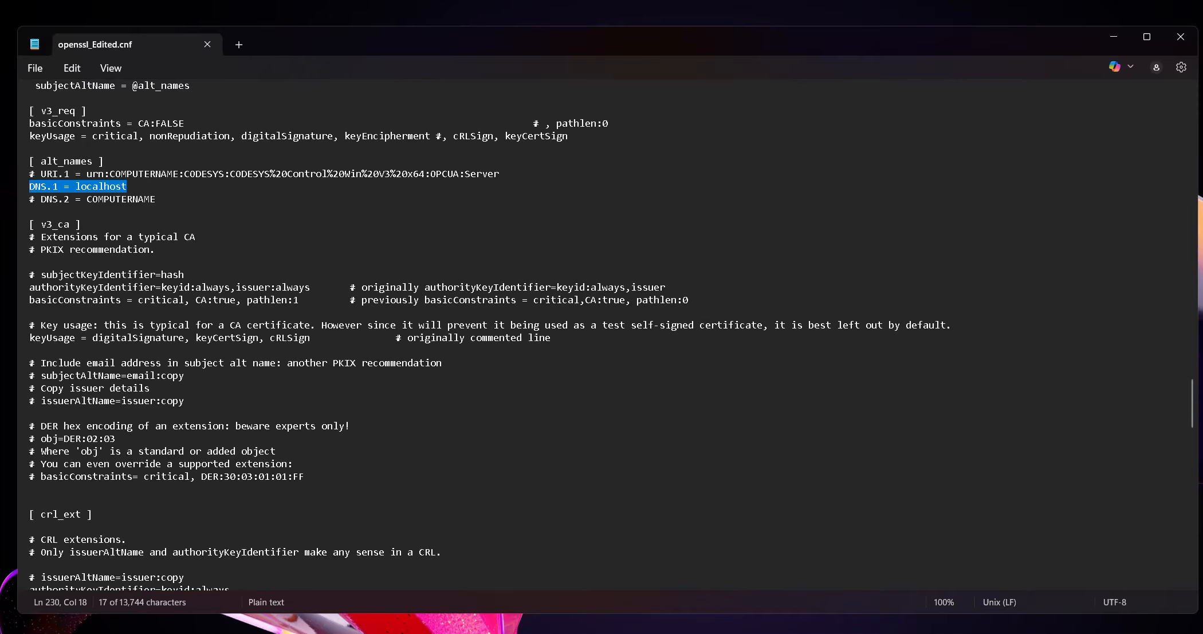
Step: Switch to Command Prompt and generate a 2048-bit RSA CA key with openssl genrsa, output to C:\Users\Demo\Documents\OpenSSL-Projects\caKey.pem
{"action": "key", "text": "alt+Tab"}
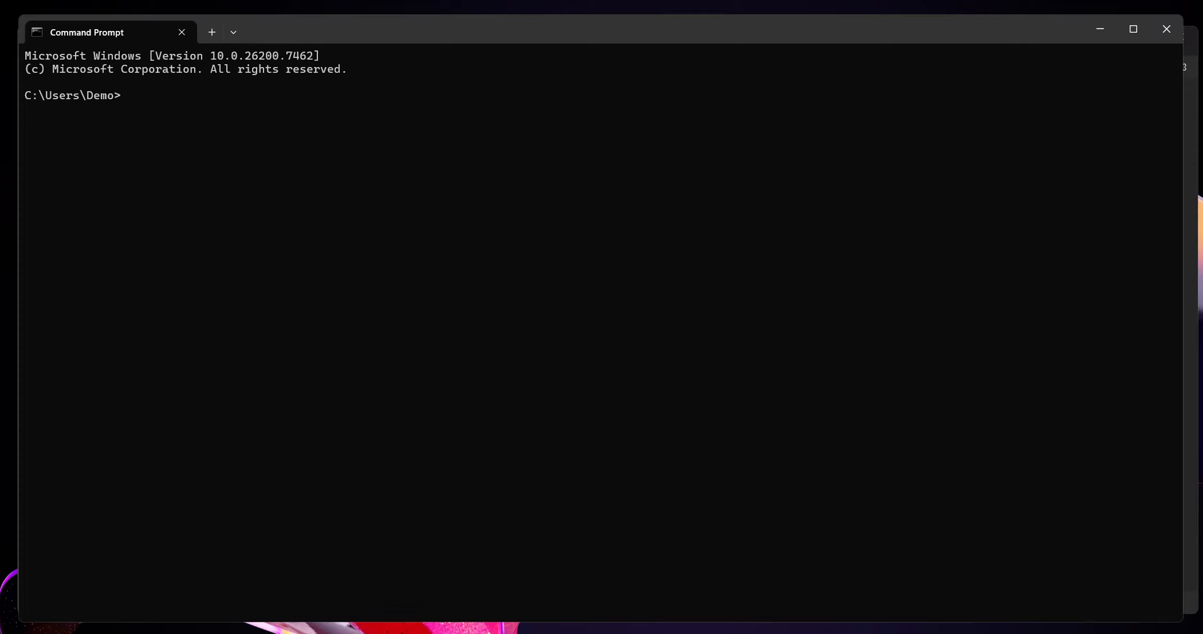
{"action": "right_click", "coordinate": [272, 193]}
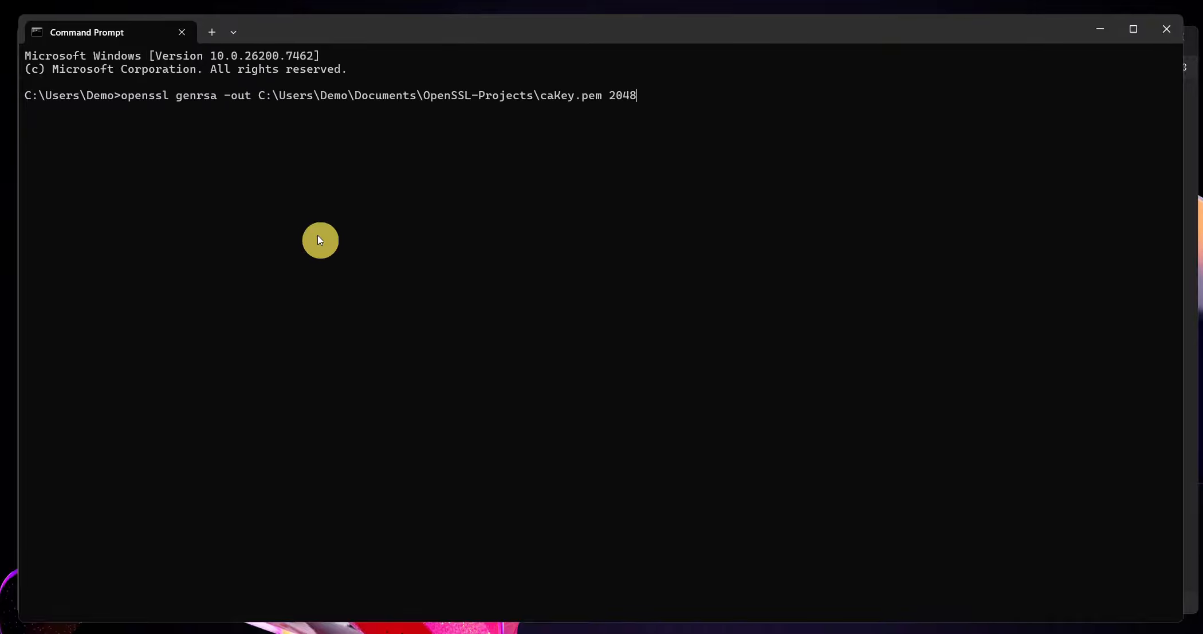
{"action": "key", "text": "Return"}
Step: Create the X.509 CA certificate caCert.pem from caKey.pem with -nodes, SHA-256, 365 days, openssl_Edited.cnf and v3_ca, entering common name caCert and keeping the other defaults
{"action": "right_click", "coordinate": [282, 278]}
{"action": "key", "text": "Return"}
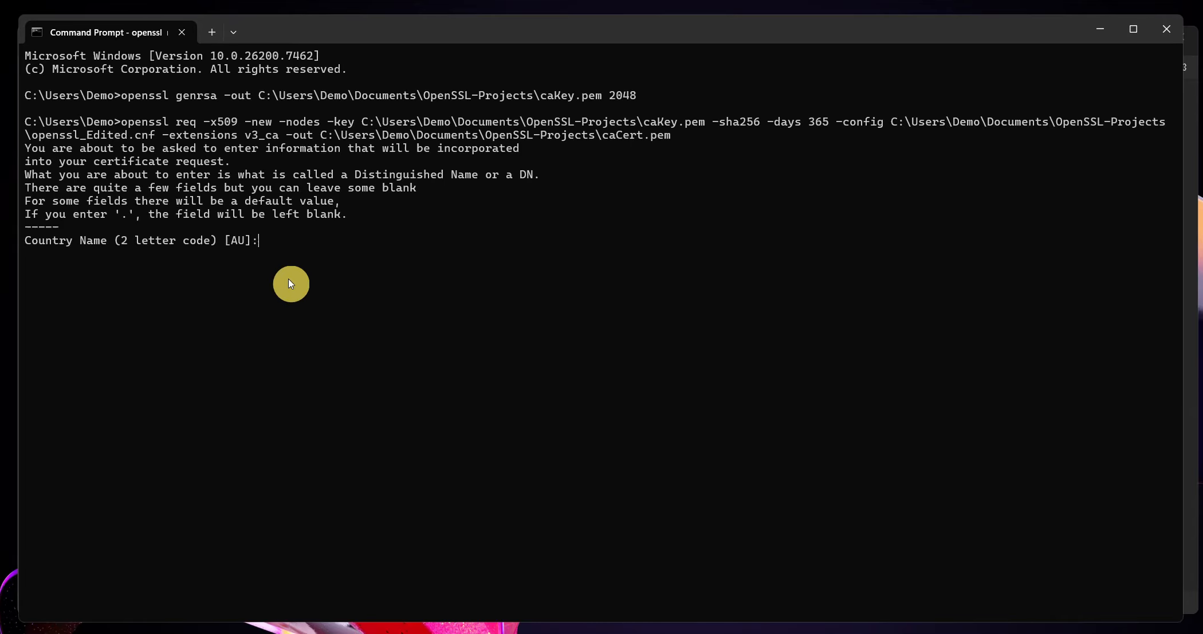
{"action": "key", "text": "Return"}
{"action": "key", "text": "Return"}
{"action": "key", "text": "Return"}
{"action": "key", "text": "Return"}
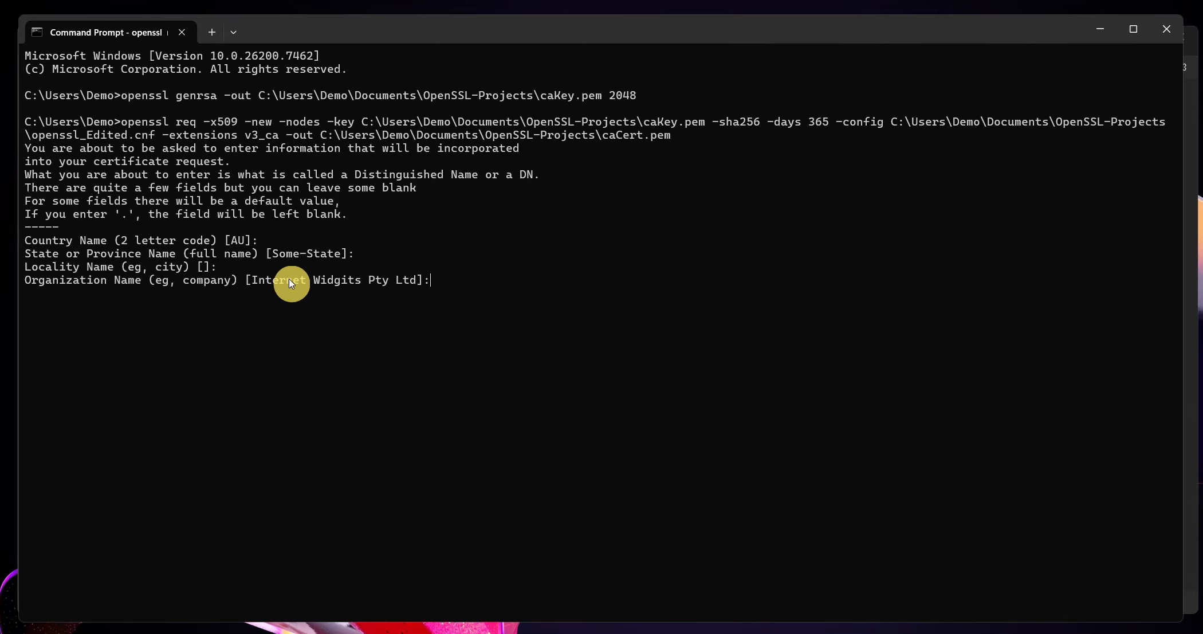
{"action": "key", "text": "Return"}
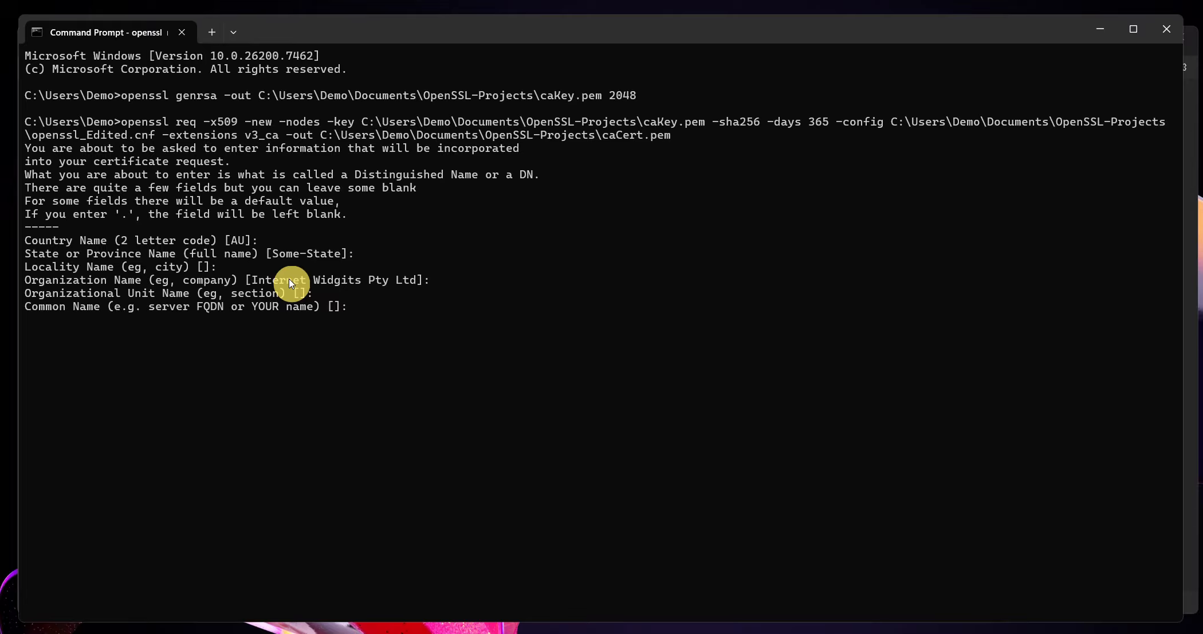
{"action": "type", "text": "caCert"}
{"action": "key", "text": "Return"}
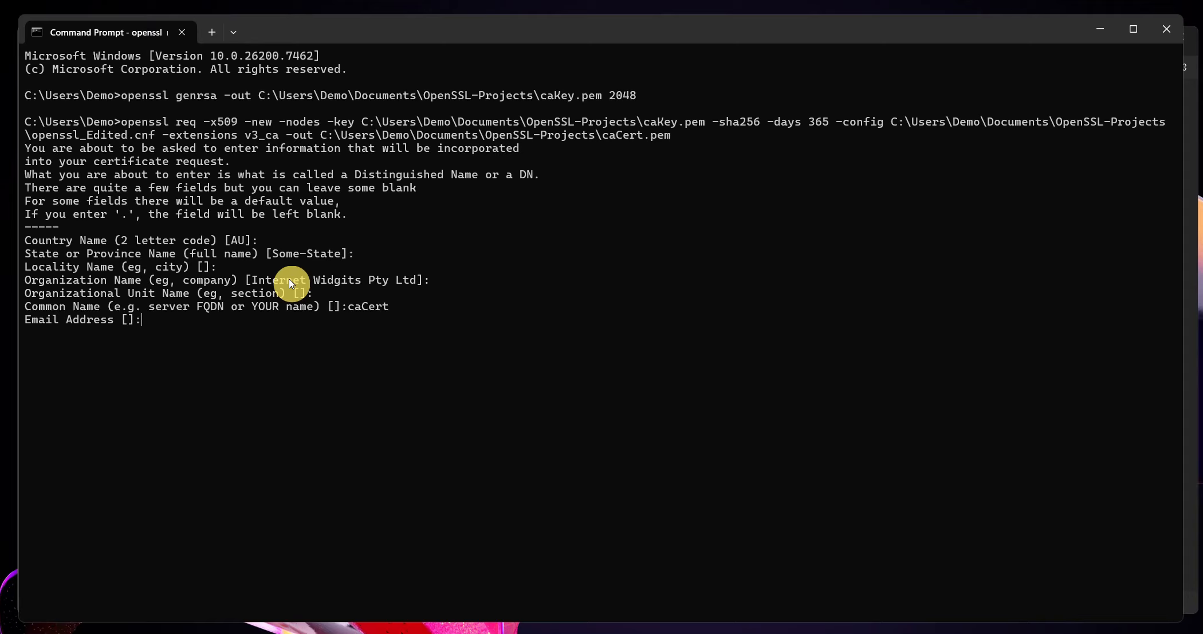
{"action": "key", "text": "Return"}
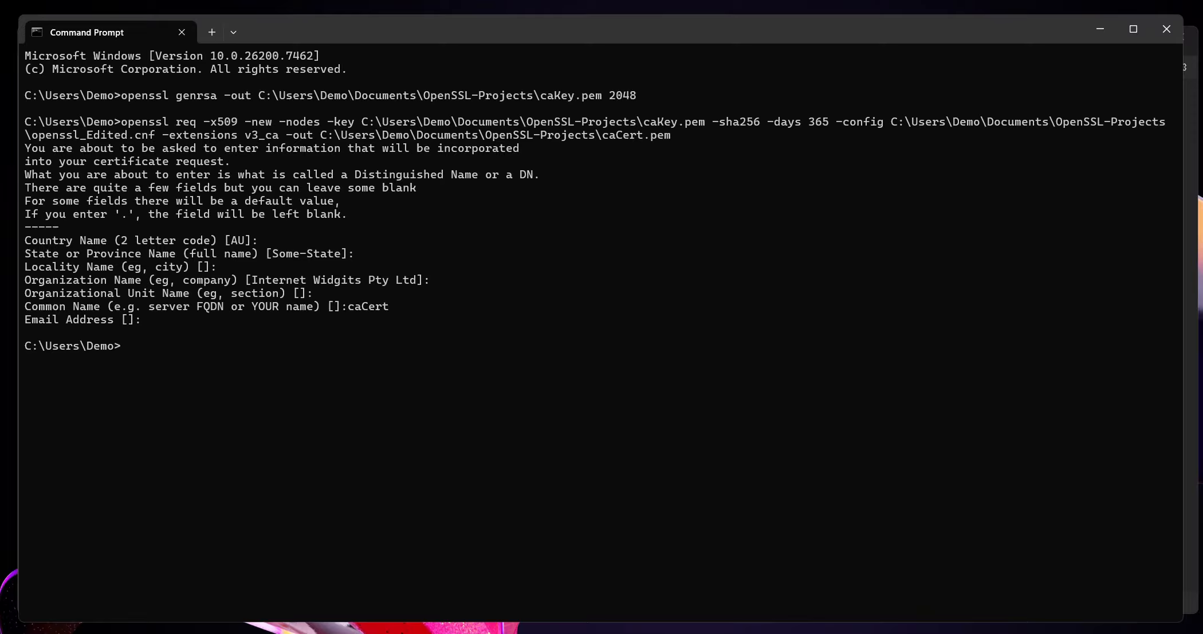
Step: Generate a 2048-bit RSA client key with openssl genrsa, output to C:\Users\Demo\Documents\OpenSSL-Projects\clientKey.pem
{"action": "type", "text": "openssl genrsa -out C:\\Users\\Demo\\Documents\\OpenSSL-Projects\\clientKey.pem 2048"}
{"action": "key", "text": "Return"}
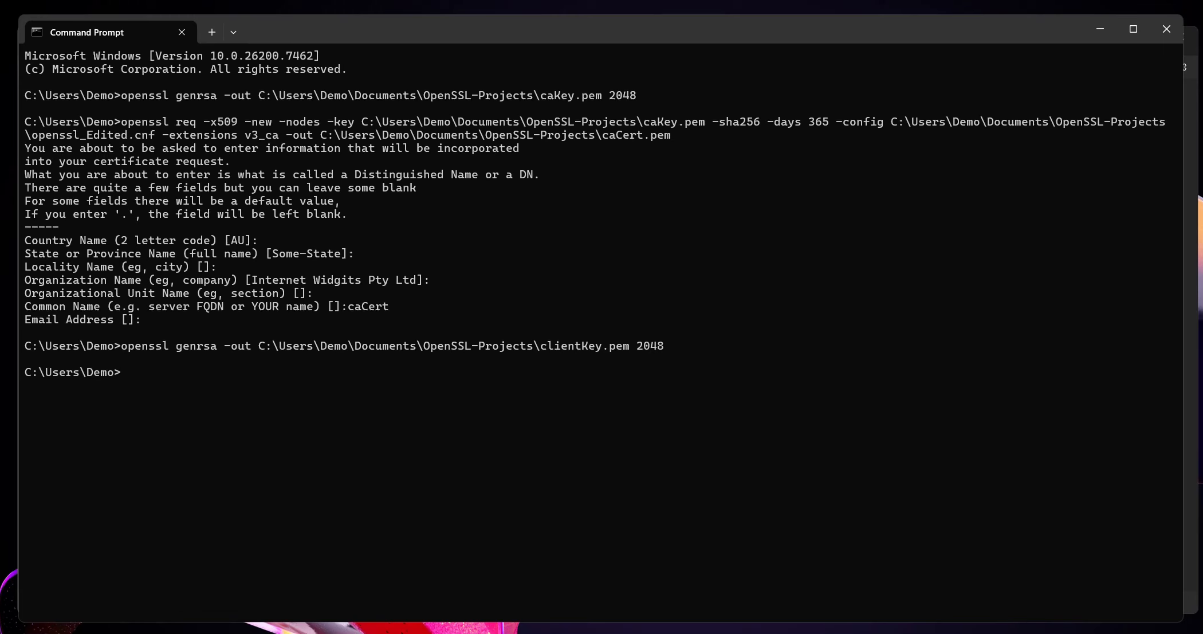
Step: Issue the client certificate clientCert.pem for clientKey.pem, signed with caCert.pem and caKey.pem for 365 days using openssl_Edited.cnf and usr_cert, with common name clientCert and other fields default
{"action": "type", "text": "openssl req -x509 -new -days 365 -CA C:\\Users\\Demo\\Documents\\OpenSSL-Projects\\caCert.pem -CAkey C:\\Users\\Demo\\Documents\\OpenSSL-Projects\\caKey.pem -config C:\\Users\\Demo\\Documents\\OpenSSL-Projects\\openssl_Edited.cnf -key C:\\Users\\Demo\\Documents\\OpenSSL-Projects\\clientKey.pem -extensions usr_cert -out C:\\Users\\Demo\\Documents\\OpenSSL-Projects\\clientCert.pem"}
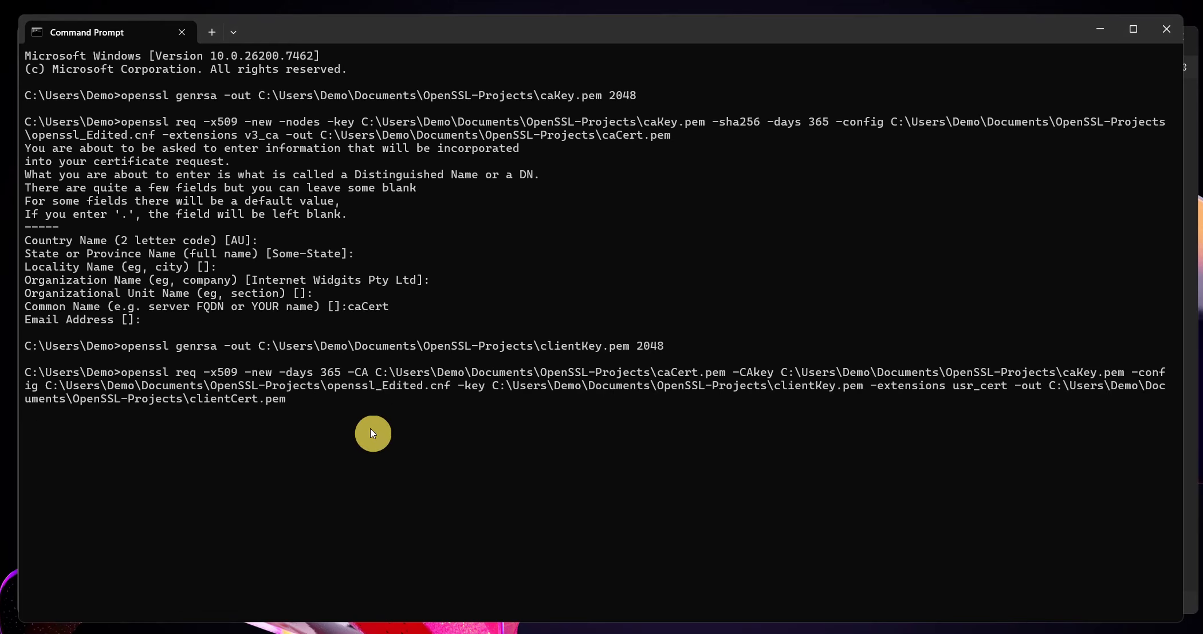
{"action": "key", "text": "Return"}
{"action": "key", "text": "Return"}
{"action": "key", "text": "Return"}
{"action": "key", "text": "Return"}
{"action": "key", "text": "Return"}
{"action": "key", "text": "Return"}
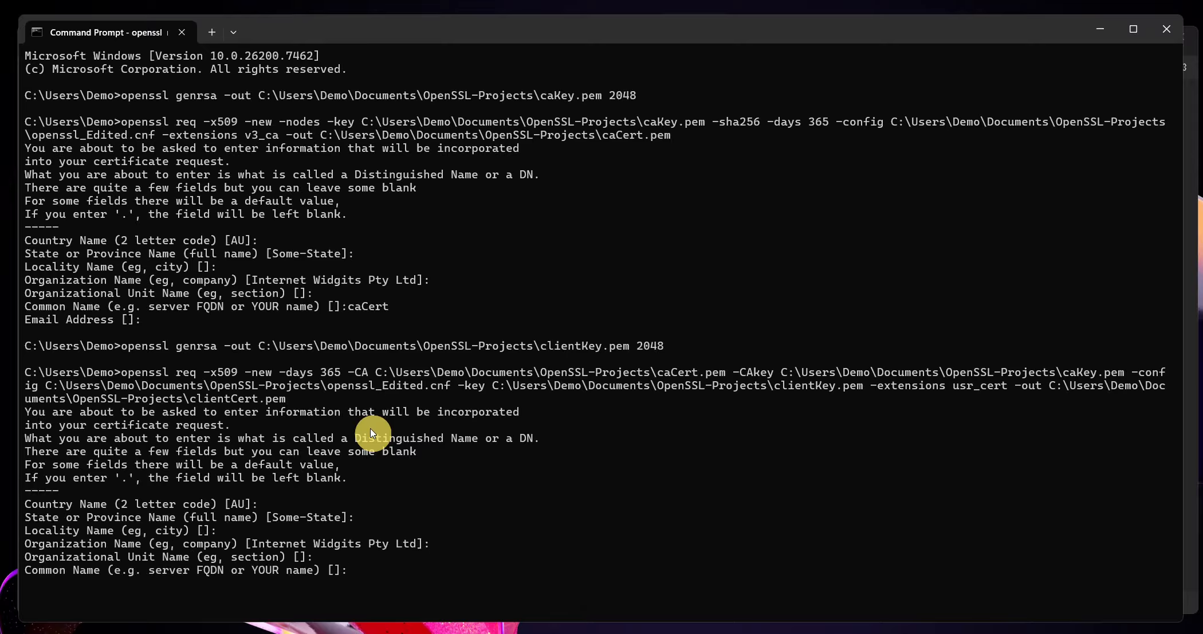
{"action": "type", "text": "clientCert"}
{"action": "key", "text": "Return"}
{"action": "key", "text": "Return"}
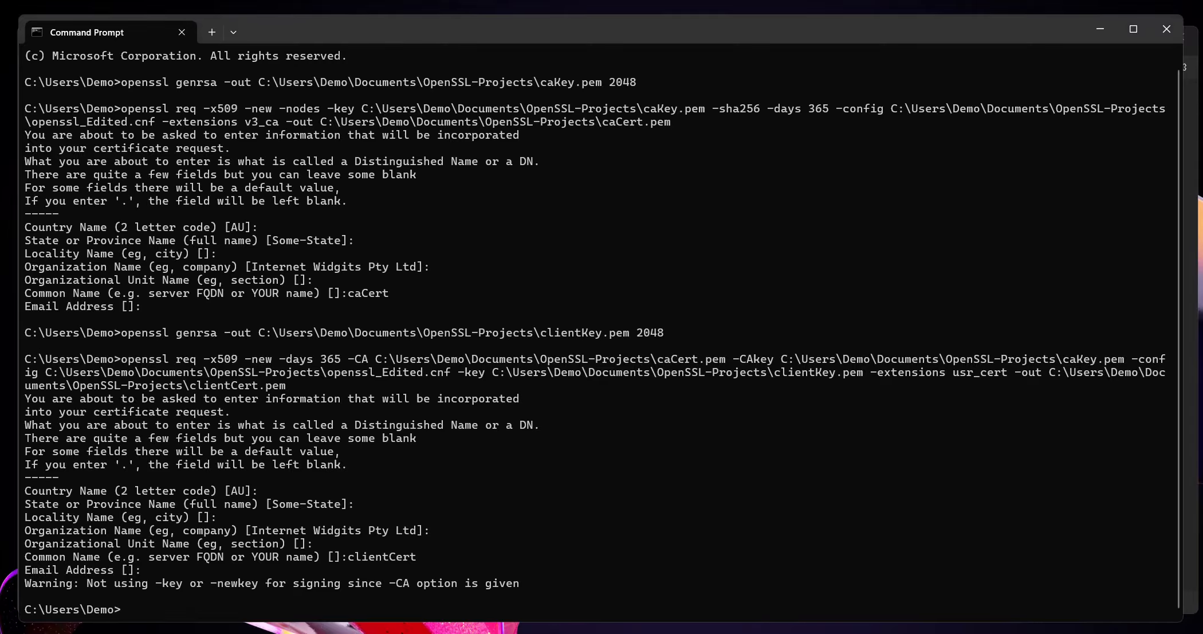
Step: Switch to the empty Notepad document and start opening a file with all file types listed
{"action": "key", "text": "alt+Tab"}
{"action": "key", "text": "alt+Tab"}
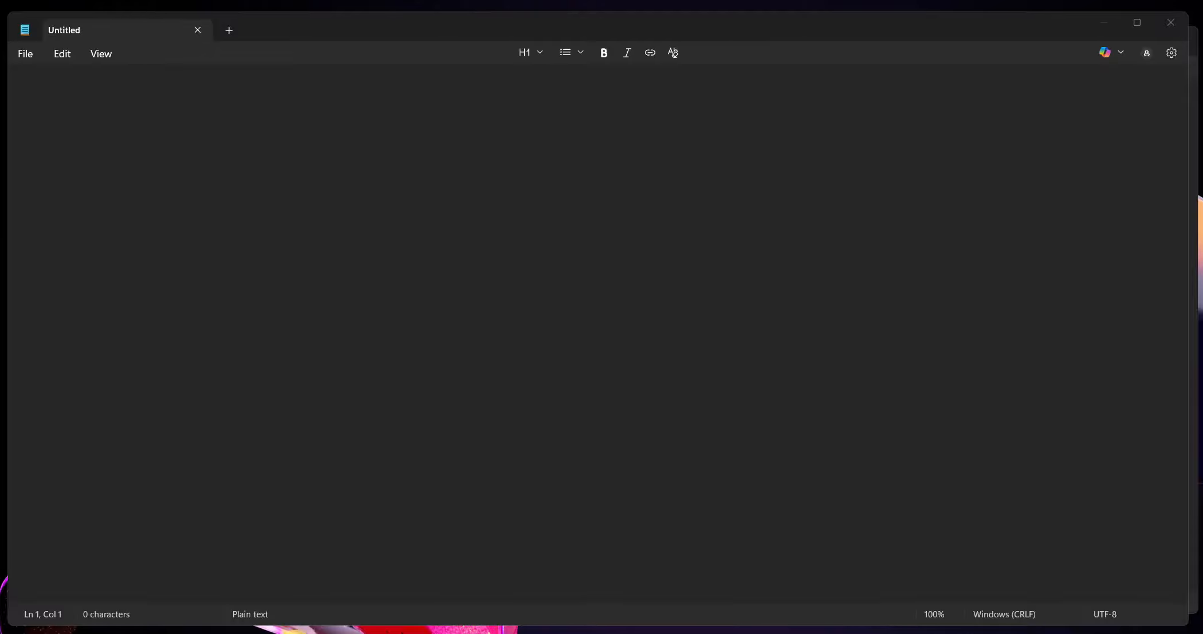
{"action": "left_click", "coordinate": [25, 55]}
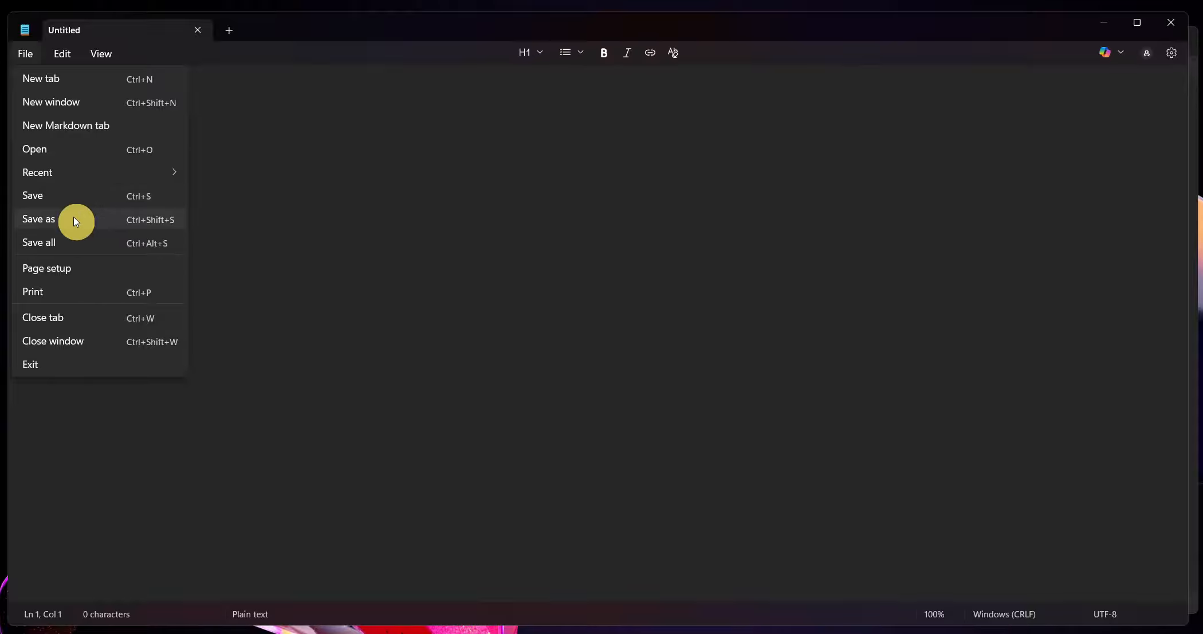
{"action": "left_click", "coordinate": [73, 150]}
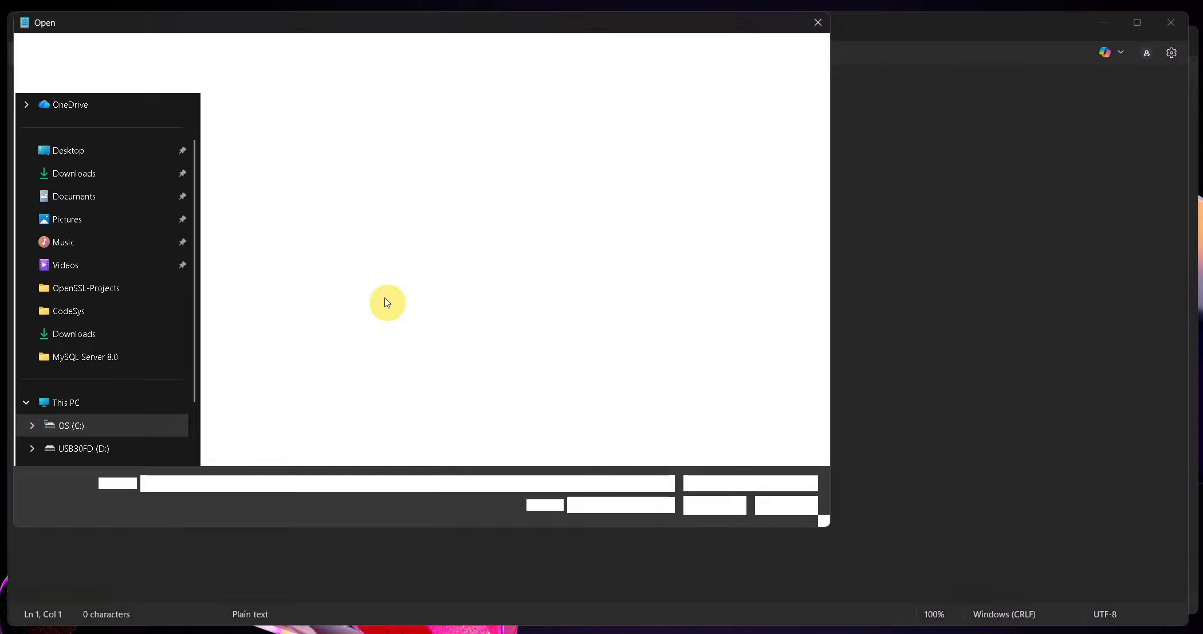
{"action": "left_click", "coordinate": [751, 484]}
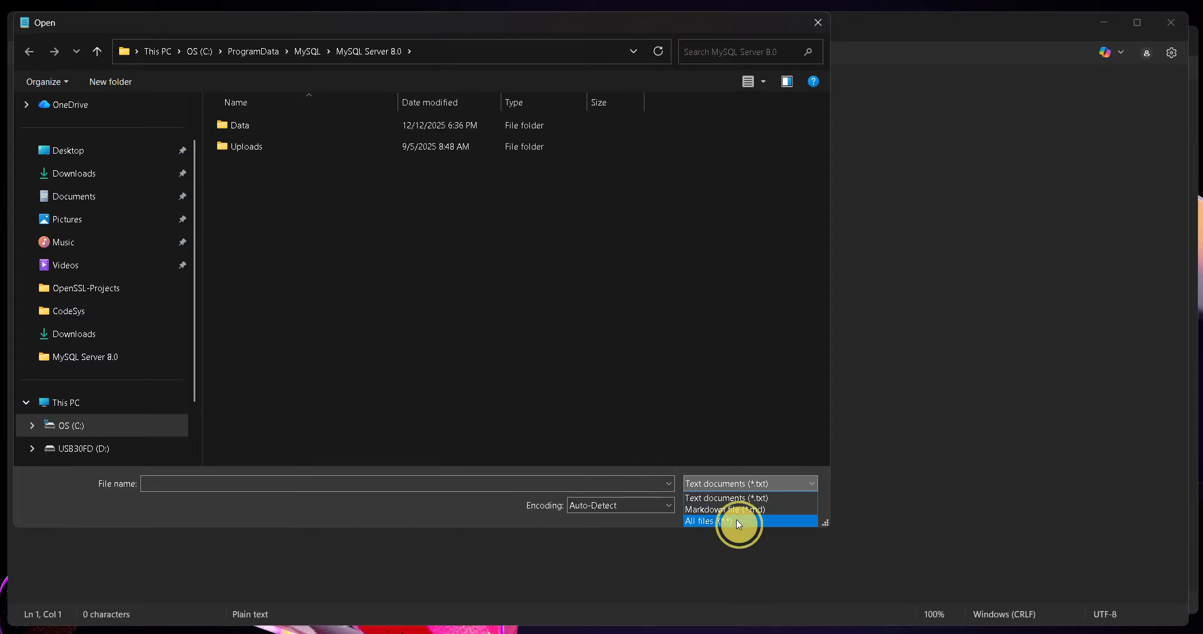
{"action": "left_click", "coordinate": [737, 519]}
Step: Check the folder path C:\ProgramData\MySQL\MySQL Server 8.0 and open my.ini from it
{"action": "left_click", "coordinate": [441, 55]}
{"action": "left_click", "coordinate": [358, 53]}
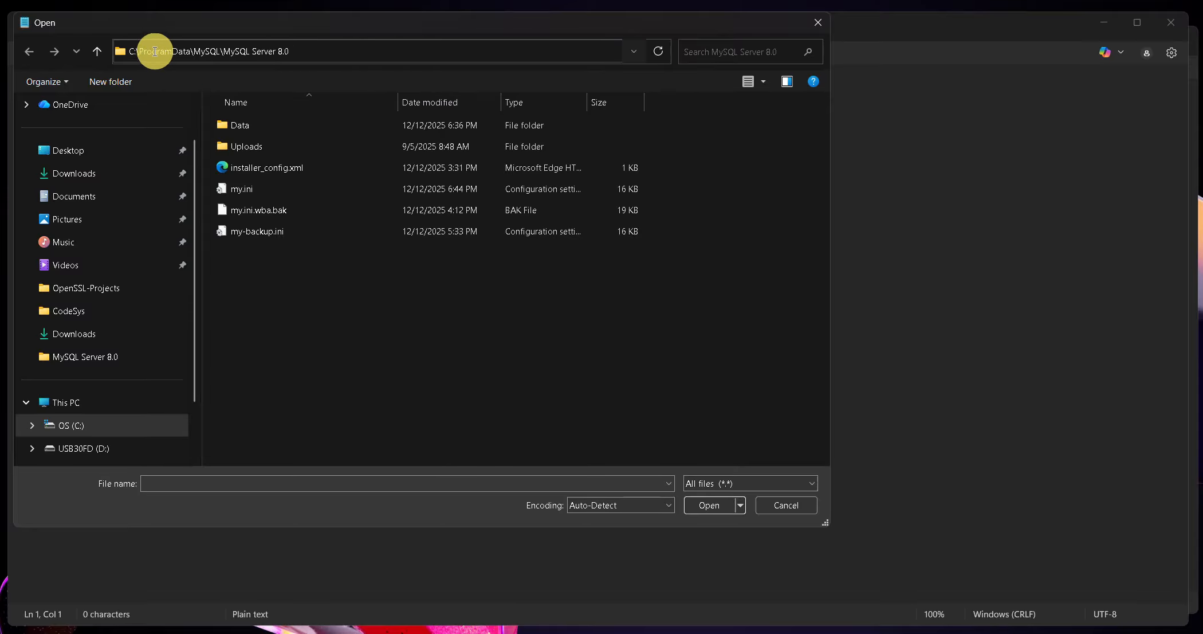
{"action": "left_click", "coordinate": [133, 51]}
{"action": "left_click_drag", "start_coordinate": [133, 50], "coordinate": [316, 50]}
{"action": "left_click", "coordinate": [207, 52]}
{"action": "left_click", "coordinate": [238, 52]}
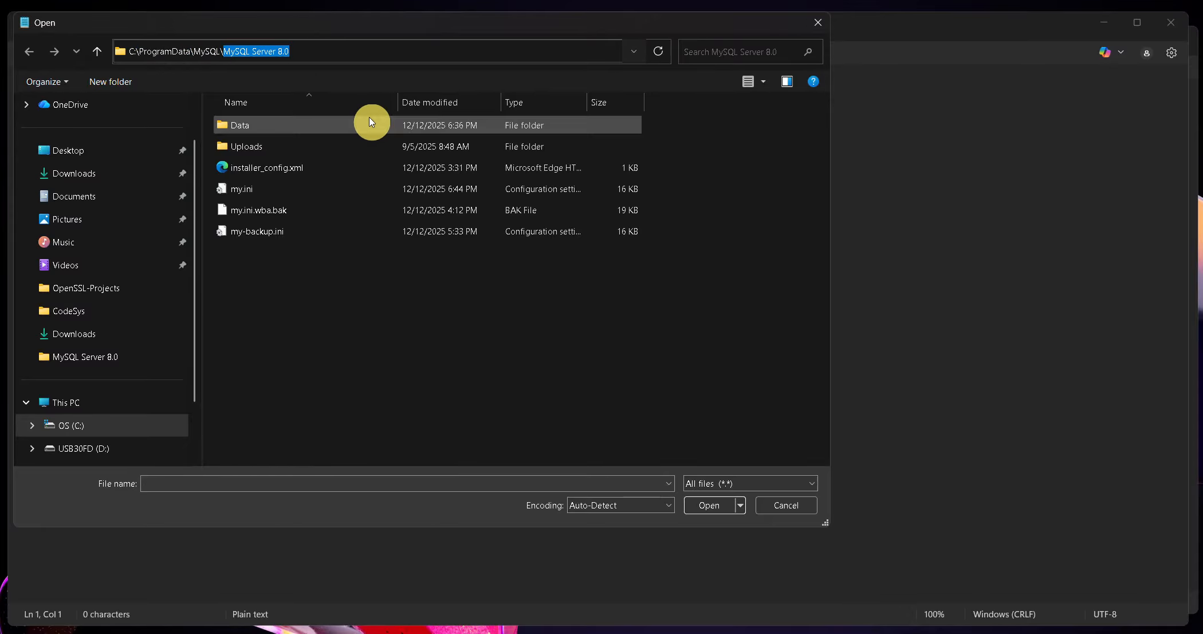
{"action": "left_click", "coordinate": [349, 287]}
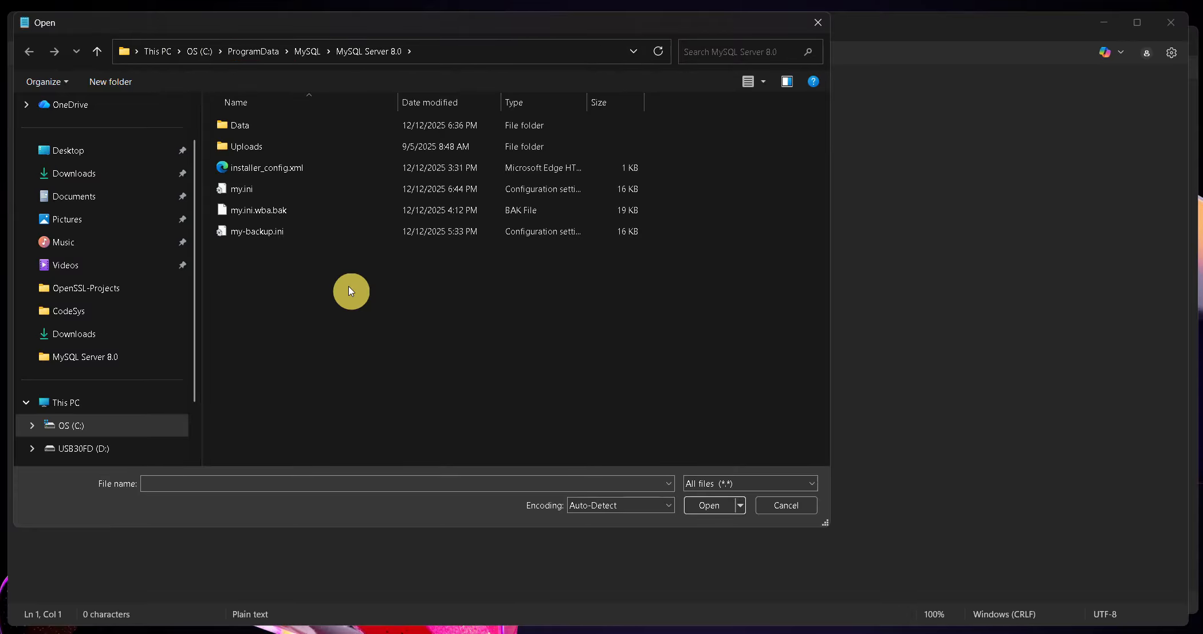
{"action": "left_click", "coordinate": [271, 192]}
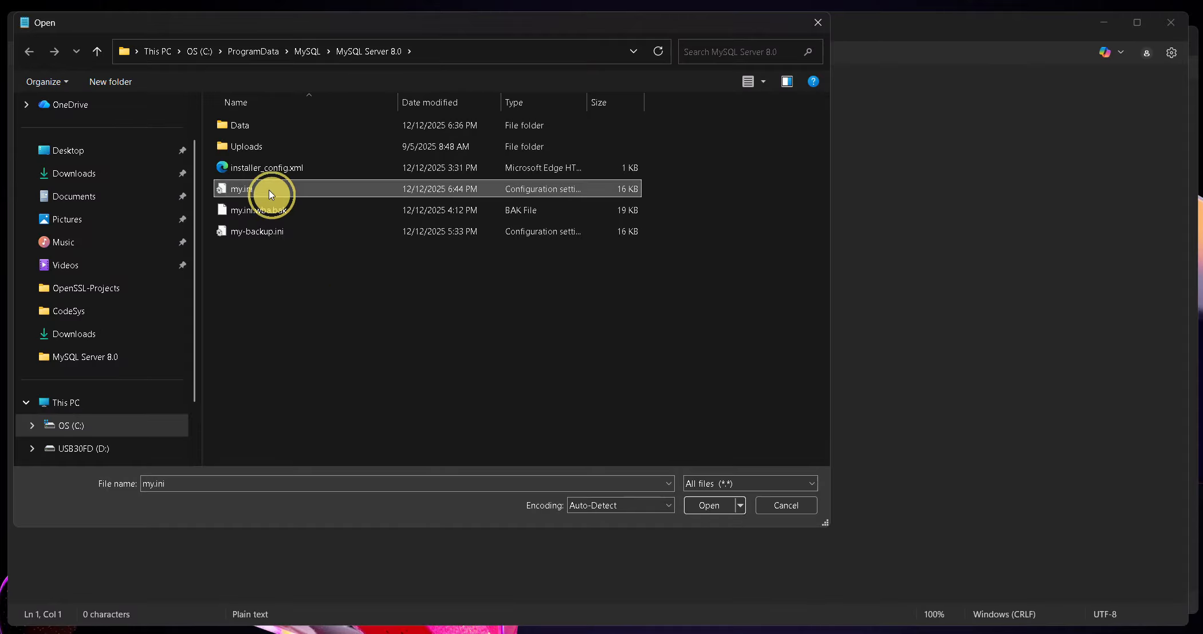
{"action": "double_click", "coordinate": [277, 189]}
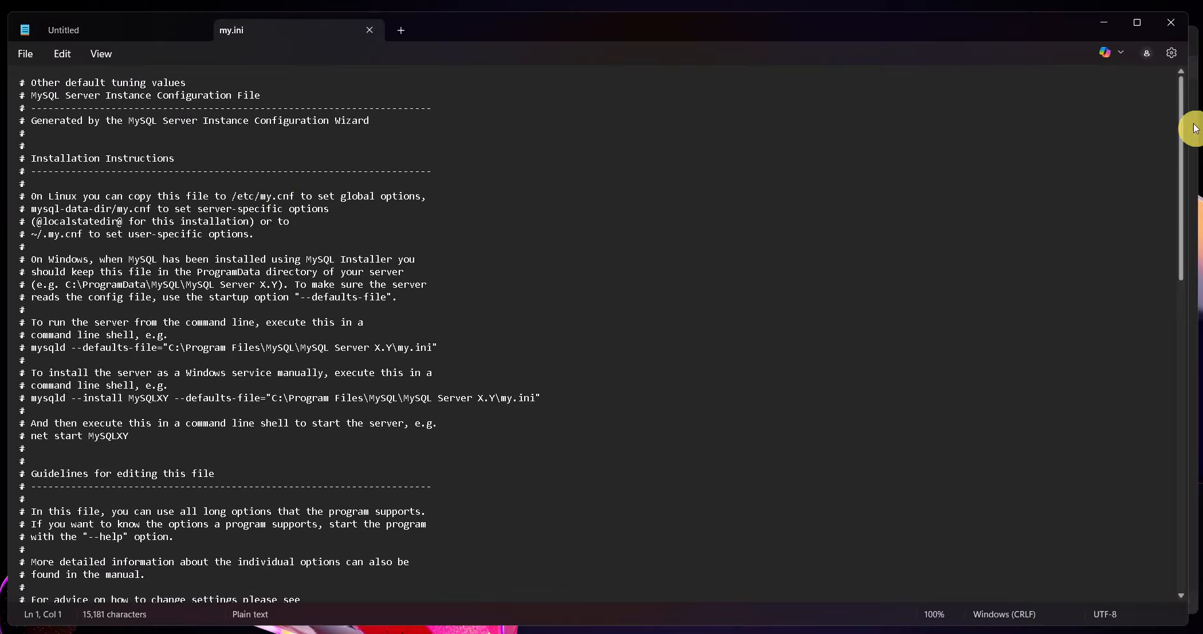
Step: Find the [mysqld] header in the server section of my.ini and select it
{"action": "left_click_drag", "start_coordinate": [1183, 86], "coordinate": [1131, 175]}
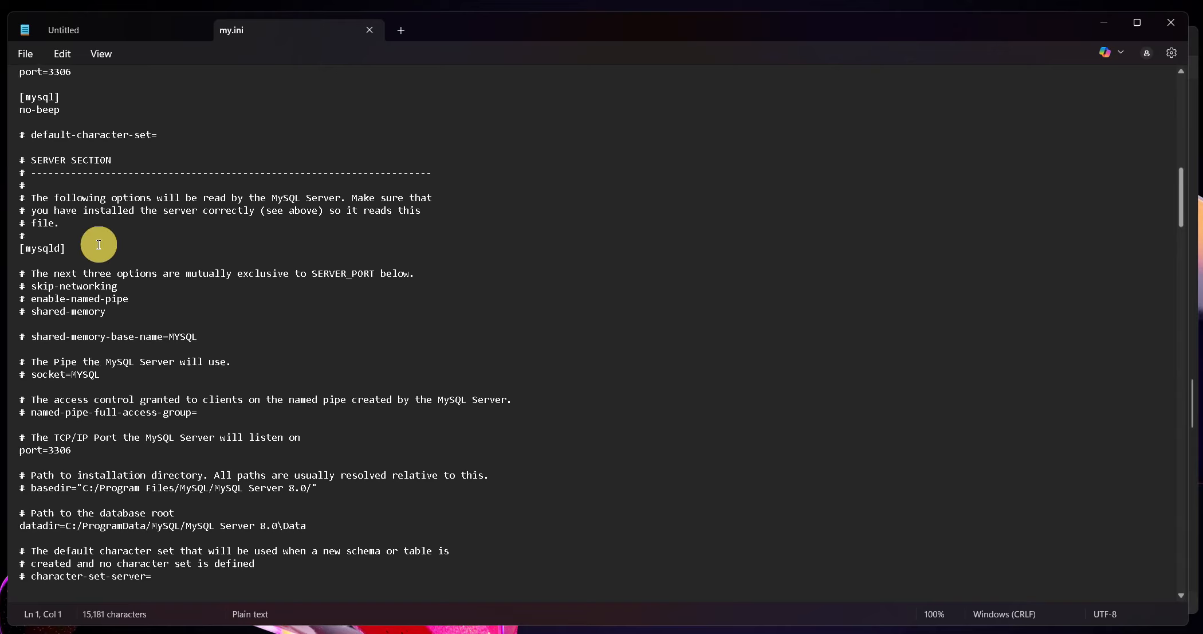
{"action": "left_click", "coordinate": [68, 247]}
{"action": "left_click_drag", "start_coordinate": [69, 247], "coordinate": [19, 247]}
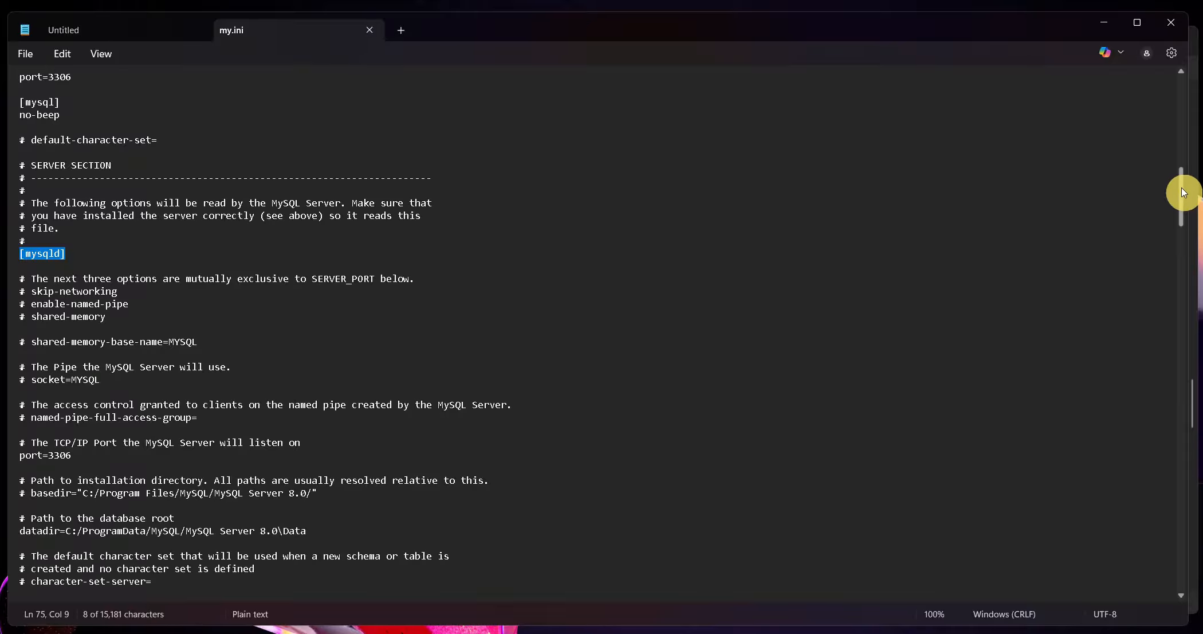
Step: Append ssl-ca, ssl-cert and ssl-key entries pointing to caCert.pem, clientCert.pem and clientKey.pem in C:\Users\Demo\Documents\OpenSSL-Projects, plus require_secure_transport, at the end of my.ini
{"action": "left_click_drag", "start_coordinate": [1181, 193], "coordinate": [1181, 562]}
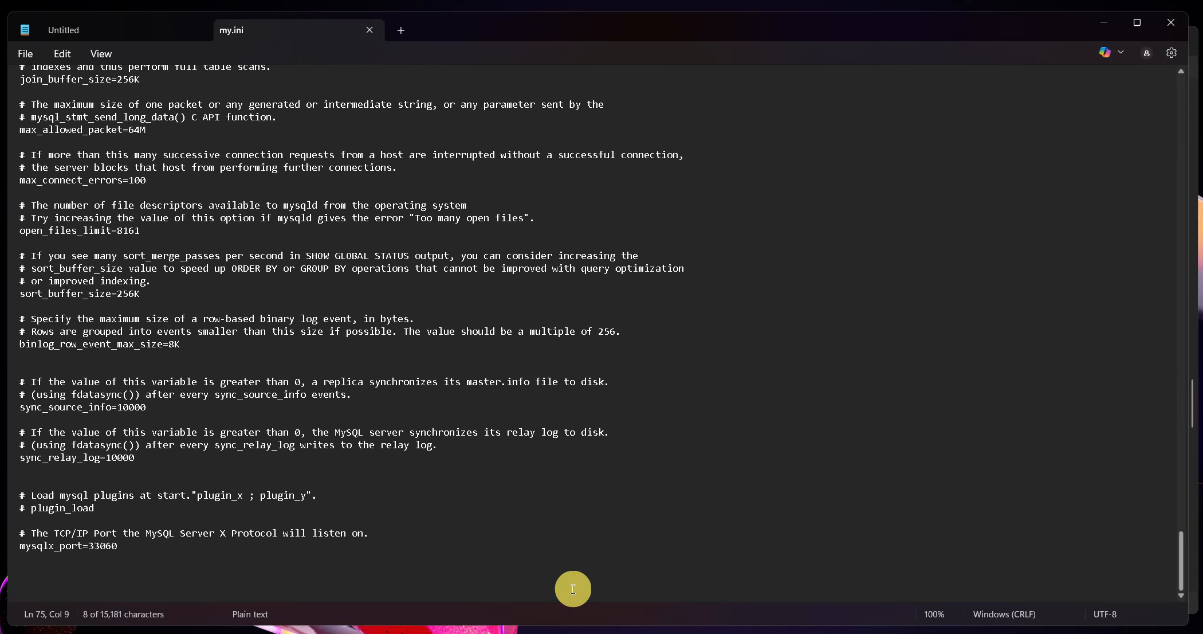
{"action": "left_click", "coordinate": [222, 578]}
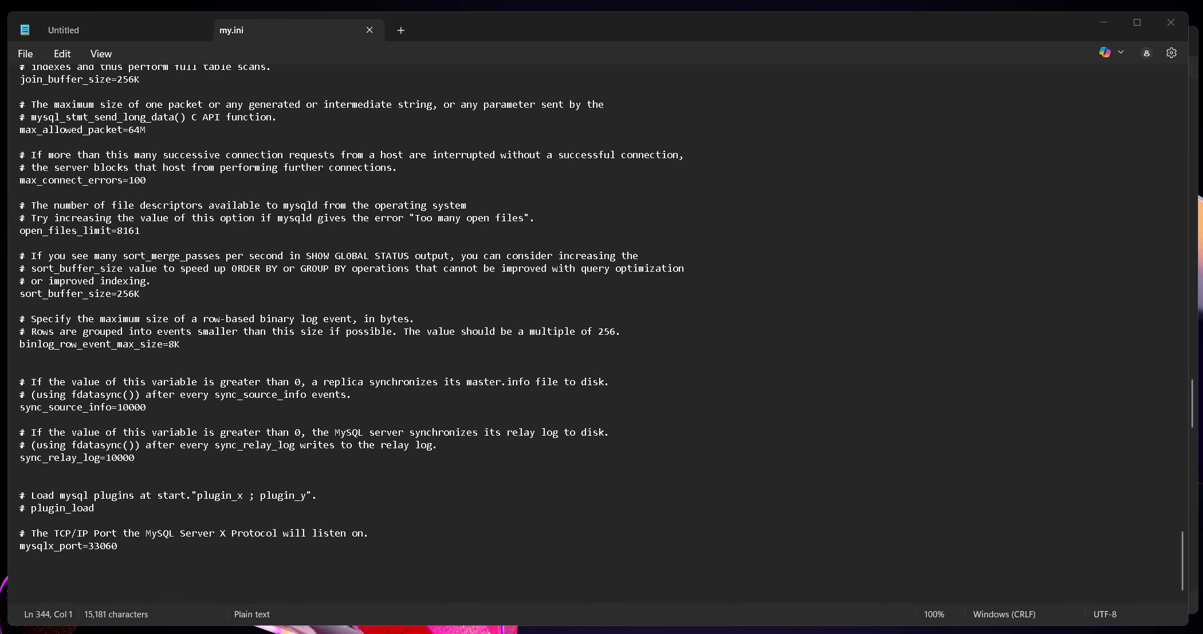
{"action": "left_click", "coordinate": [175, 566]}
{"action": "type", "text": "ssl-ca=\"C:\\Users\\Demo\\Documents\\OpenSSL-Projects\\caCert.pem\" ssl-cert=\"C:\\Users\\Demo\\Documents\\OpenSSL-Projects\\clientCert.pem\" ssl-key=\"C:\\Users\\Demo\\Documents\\OpenSSL-Projects\\clientKey.pem\" require_secure_transport"}
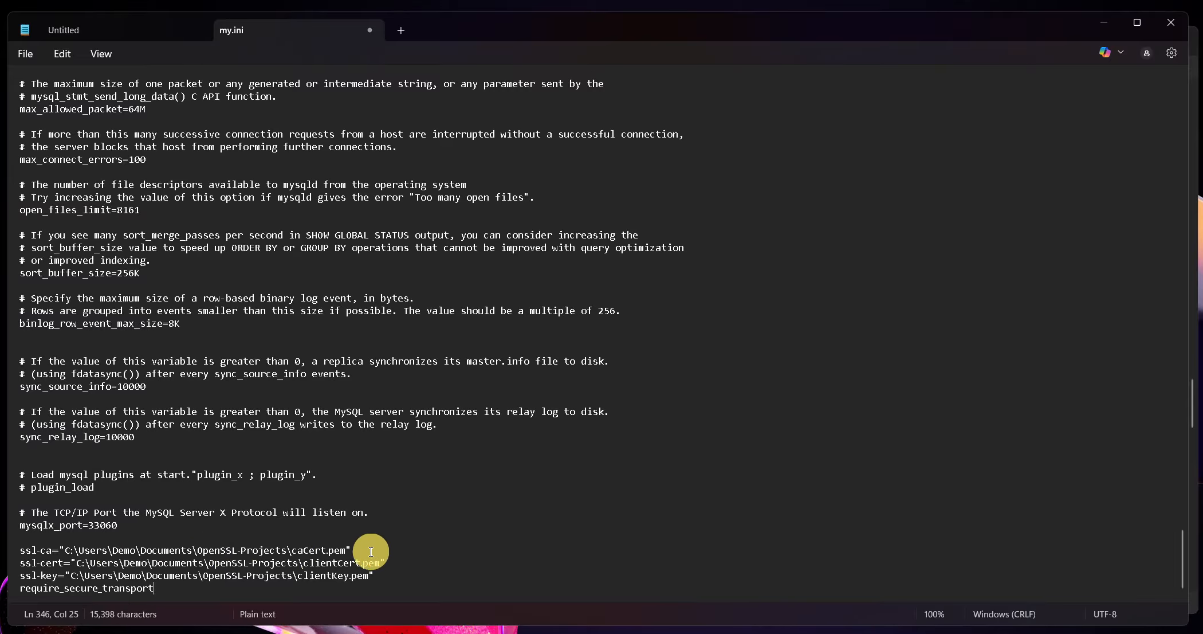
Step: Review the certificate and key file names, the ssl-ca, ssl-cert and ssl-key options, and the require_secure_transport line in my.ini
{"action": "left_click_drag", "start_coordinate": [350, 550], "coordinate": [394, 562]}
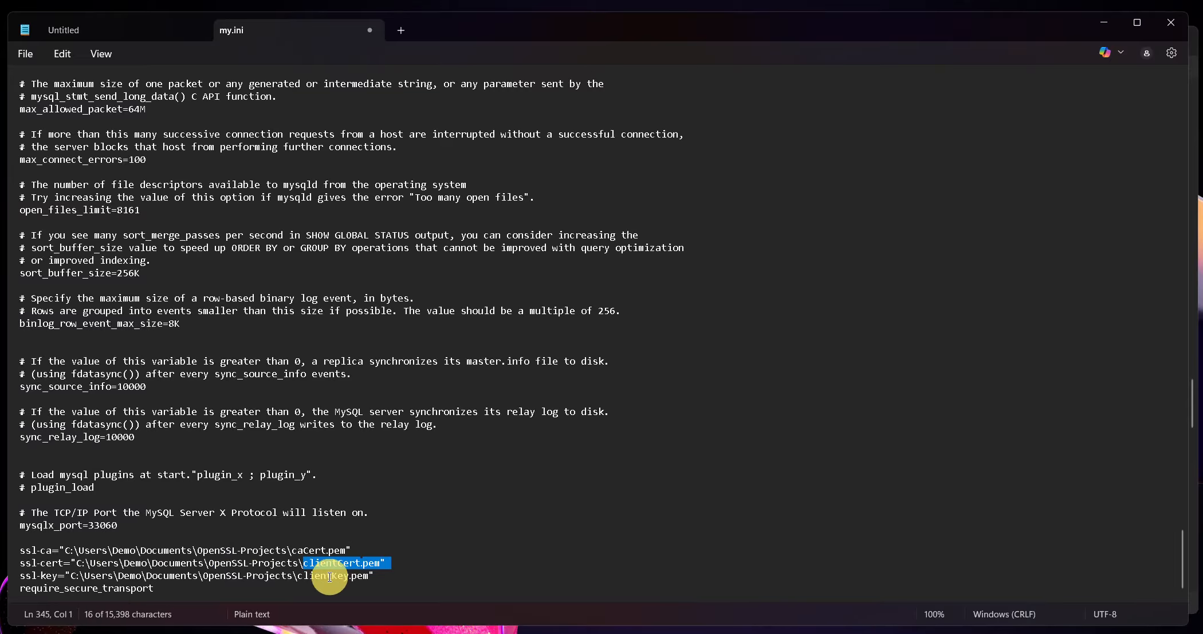
{"action": "left_click_drag", "start_coordinate": [299, 577], "coordinate": [394, 576]}
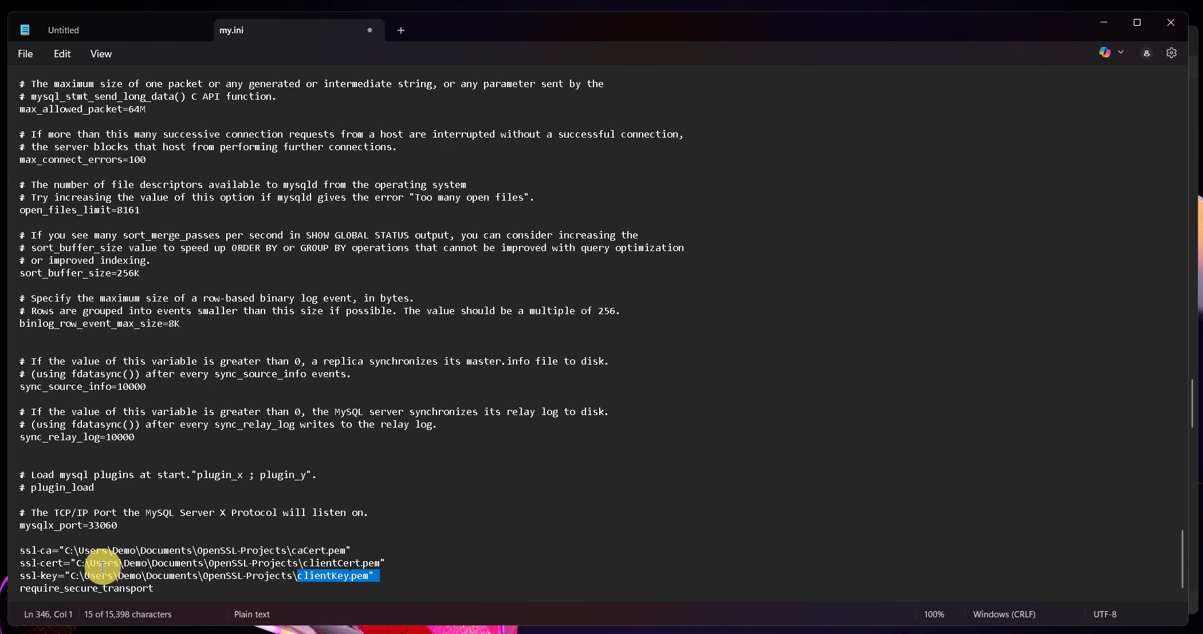
{"action": "left_click_drag", "start_coordinate": [20, 550], "coordinate": [60, 551]}
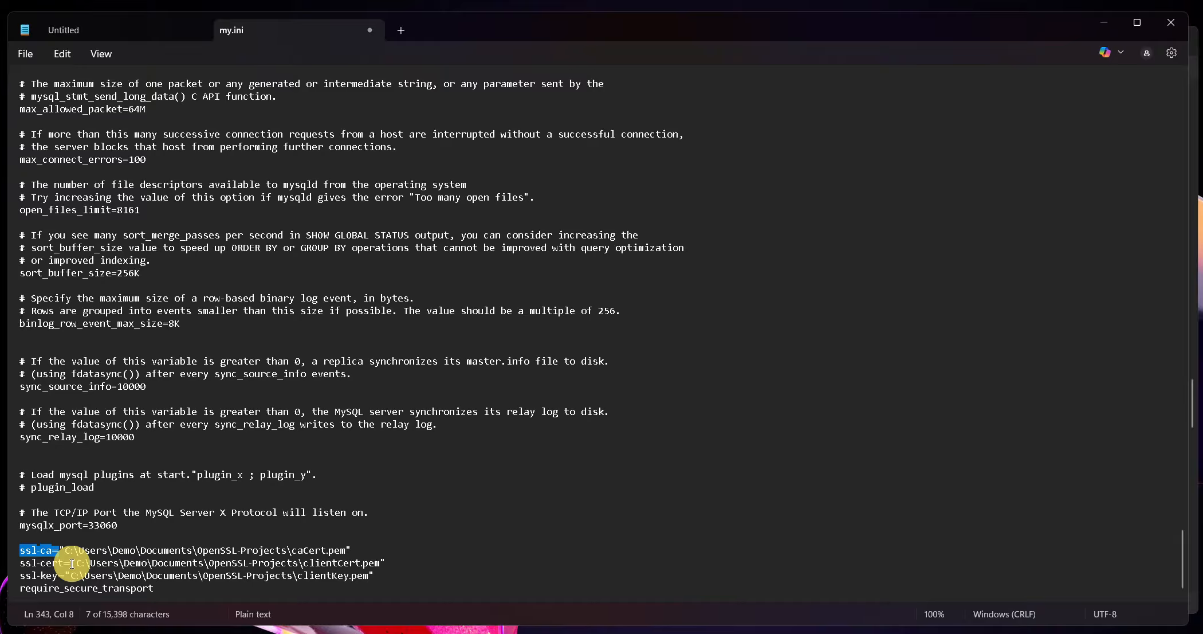
{"action": "left_click_drag", "start_coordinate": [20, 562], "coordinate": [65, 575]}
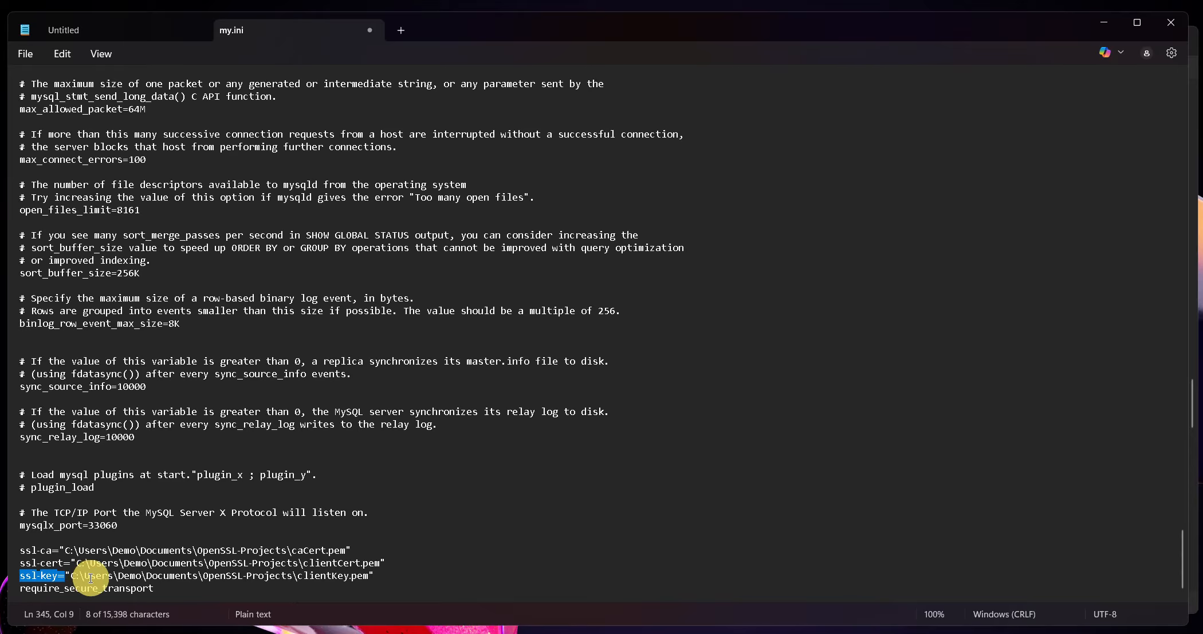
{"action": "left_click", "coordinate": [178, 584]}
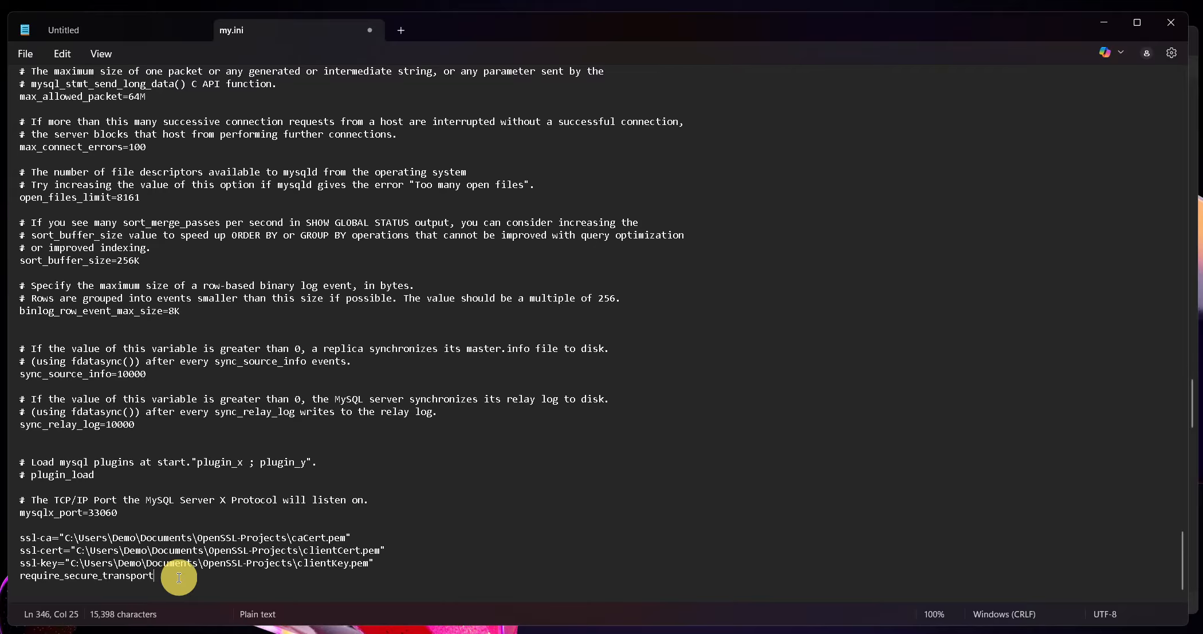
{"action": "left_click_drag", "start_coordinate": [172, 575], "coordinate": [12, 575]}
{"action": "left_click", "coordinate": [206, 582]}
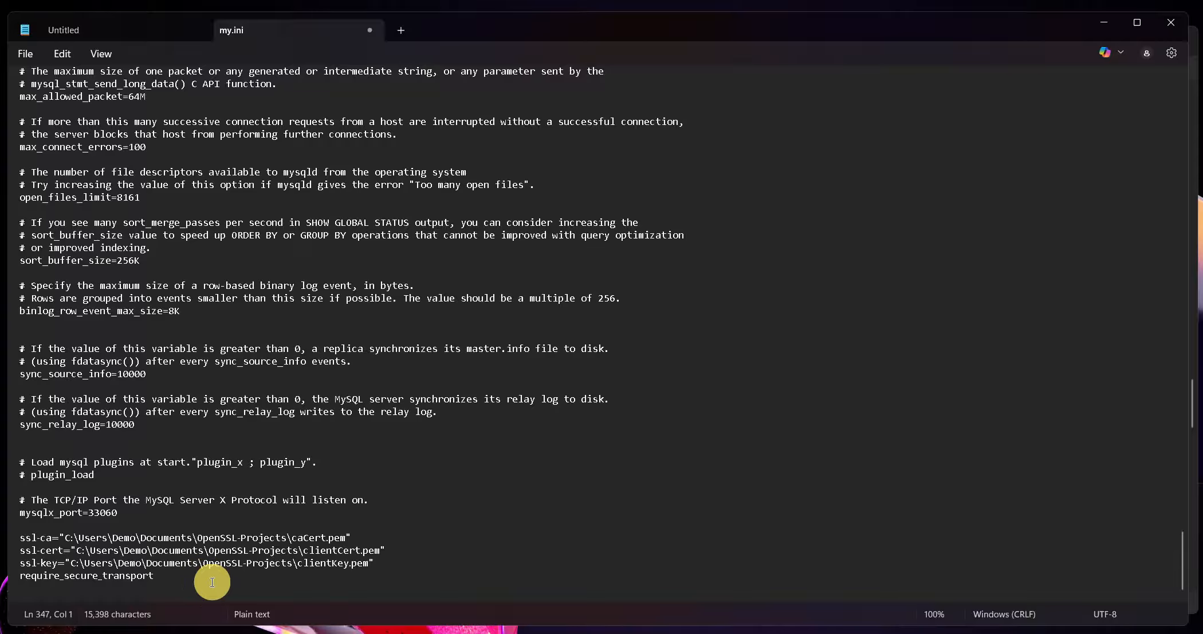
{"action": "scroll", "coordinate": [212, 582], "scroll_direction": "down", "scroll_amount": 1}
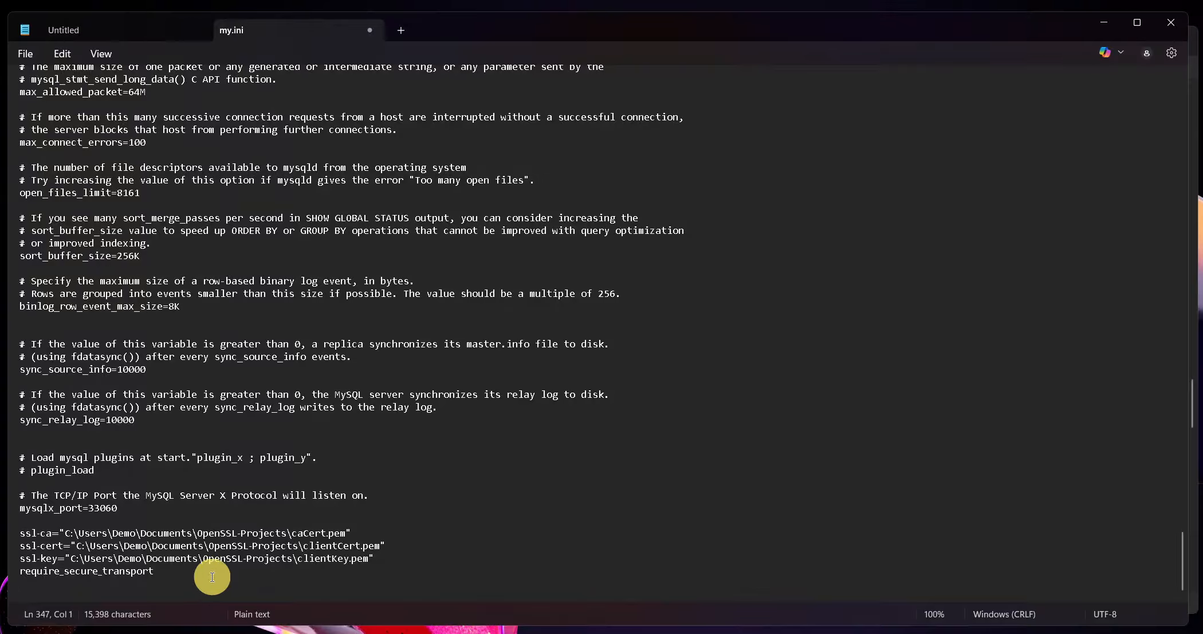
Step: Save the edited my.ini and switch to the Windows Services window
{"action": "left_click", "coordinate": [212, 577]}
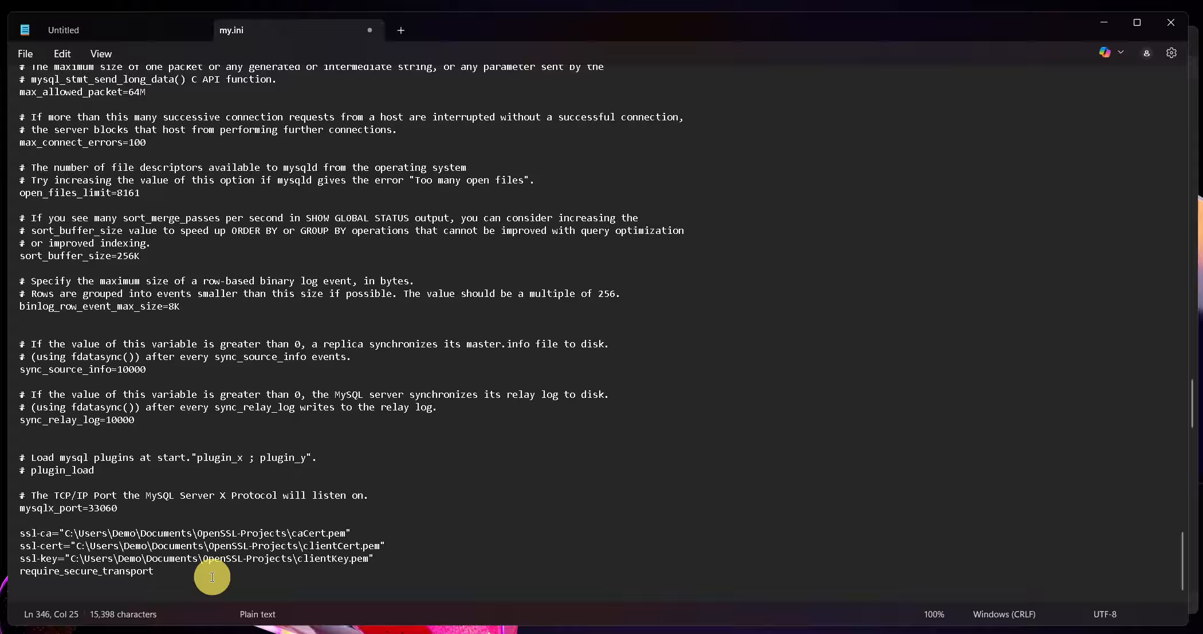
{"action": "key", "text": "ctrl+s"}
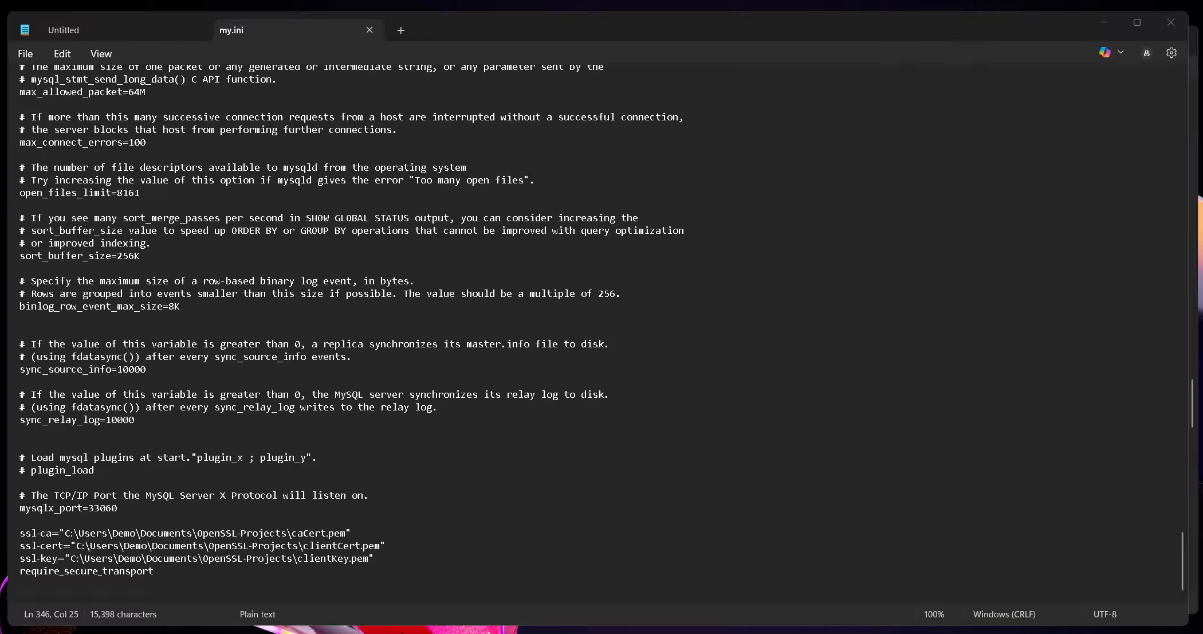
{"action": "key", "text": "alt+Tab"}
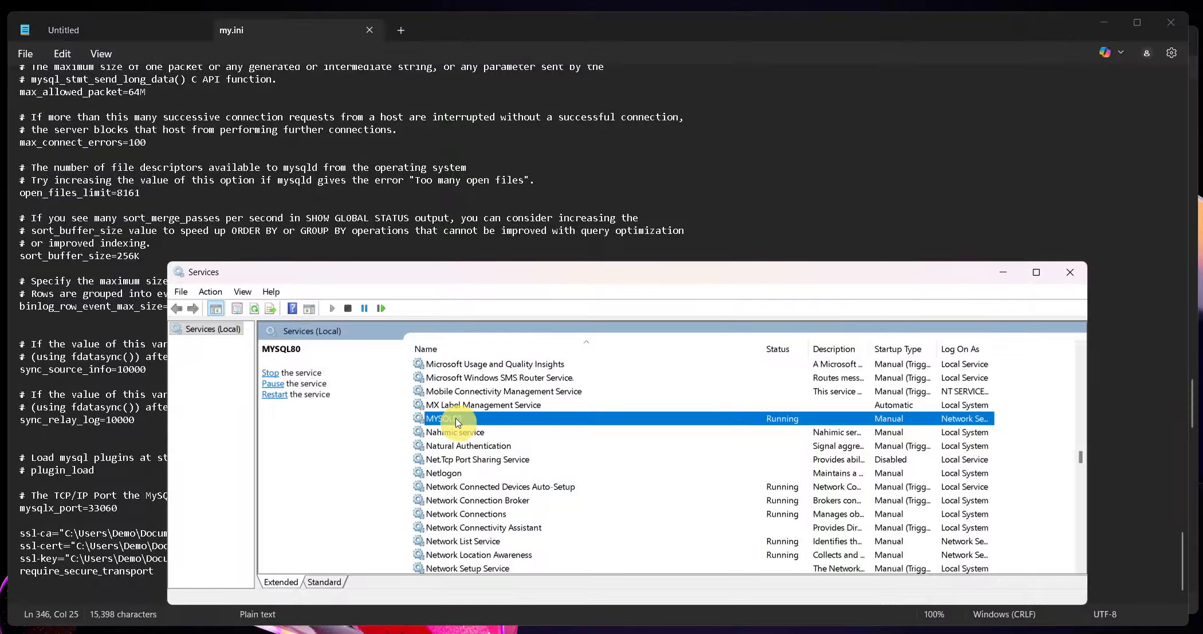
Step: Check which account the MYSQL80 service logs on as in its properties, and close them without changes
{"action": "double_click", "coordinate": [472, 417]}
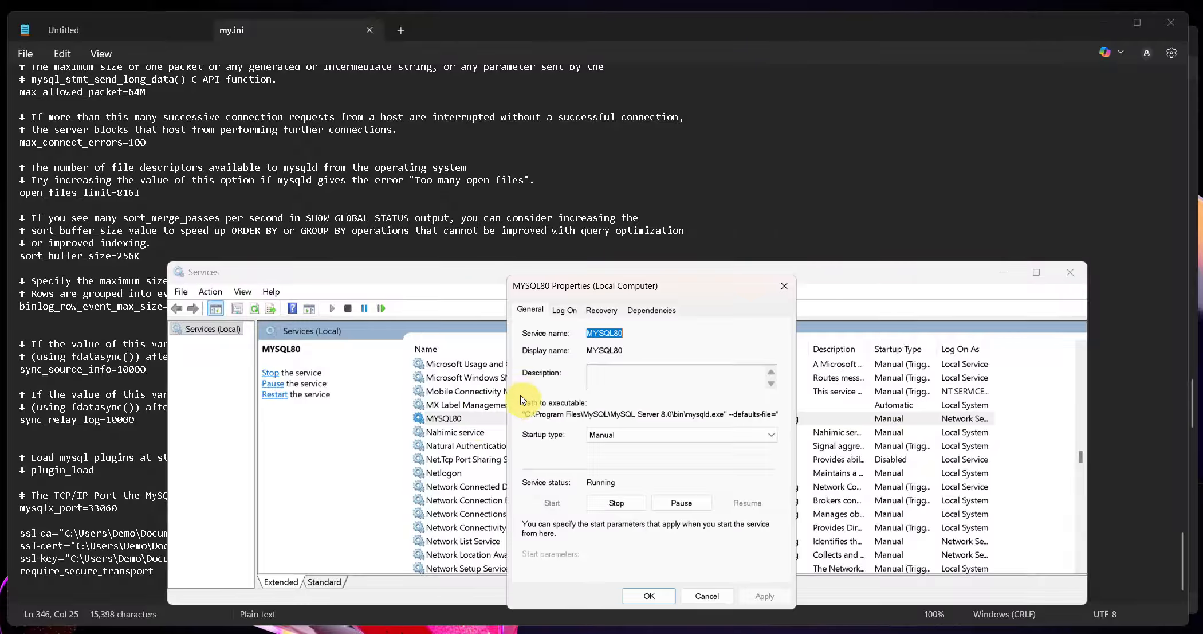
{"action": "left_click", "coordinate": [565, 311]}
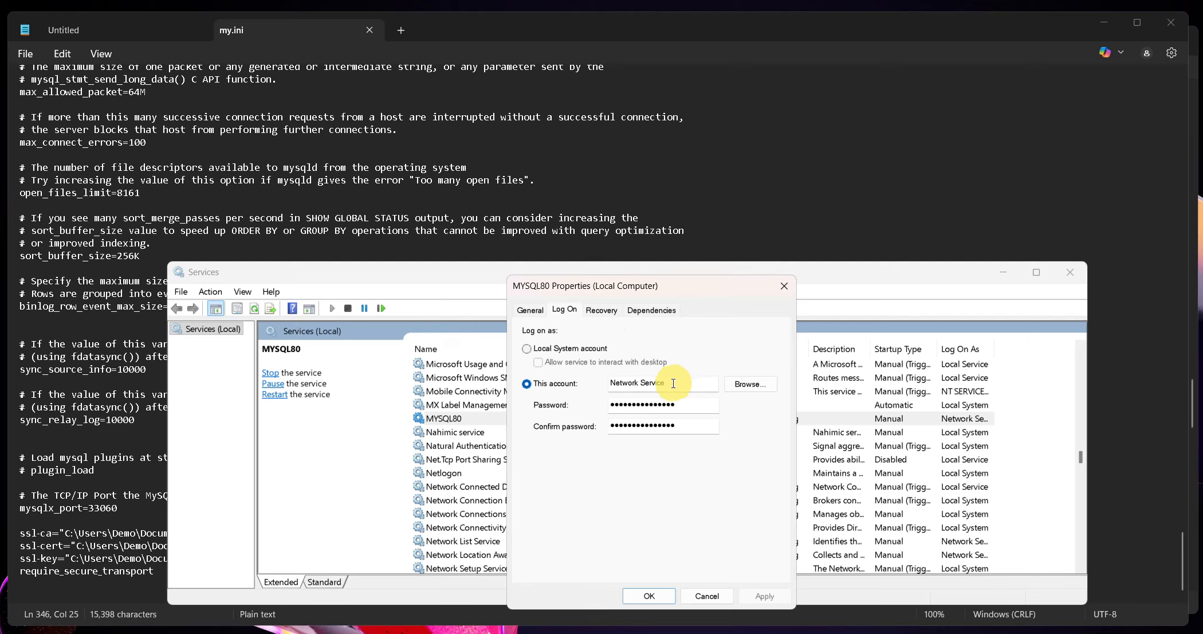
{"action": "left_click_drag", "start_coordinate": [673, 383], "coordinate": [610, 382]}
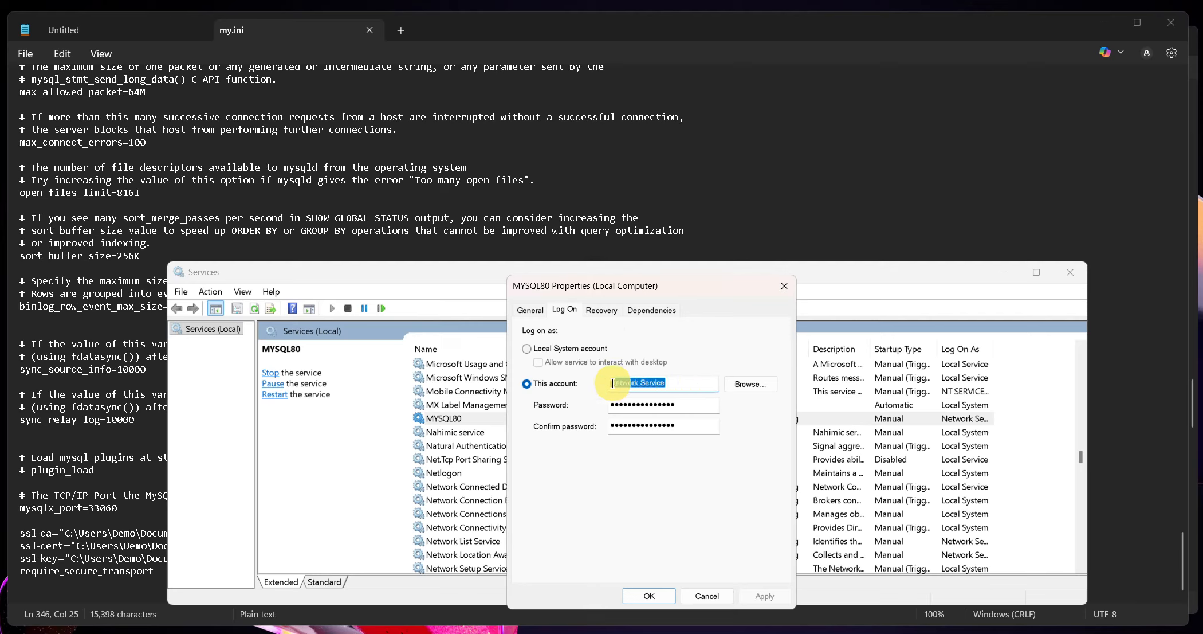
{"action": "left_click", "coordinate": [680, 378]}
{"action": "left_click", "coordinate": [783, 287]}
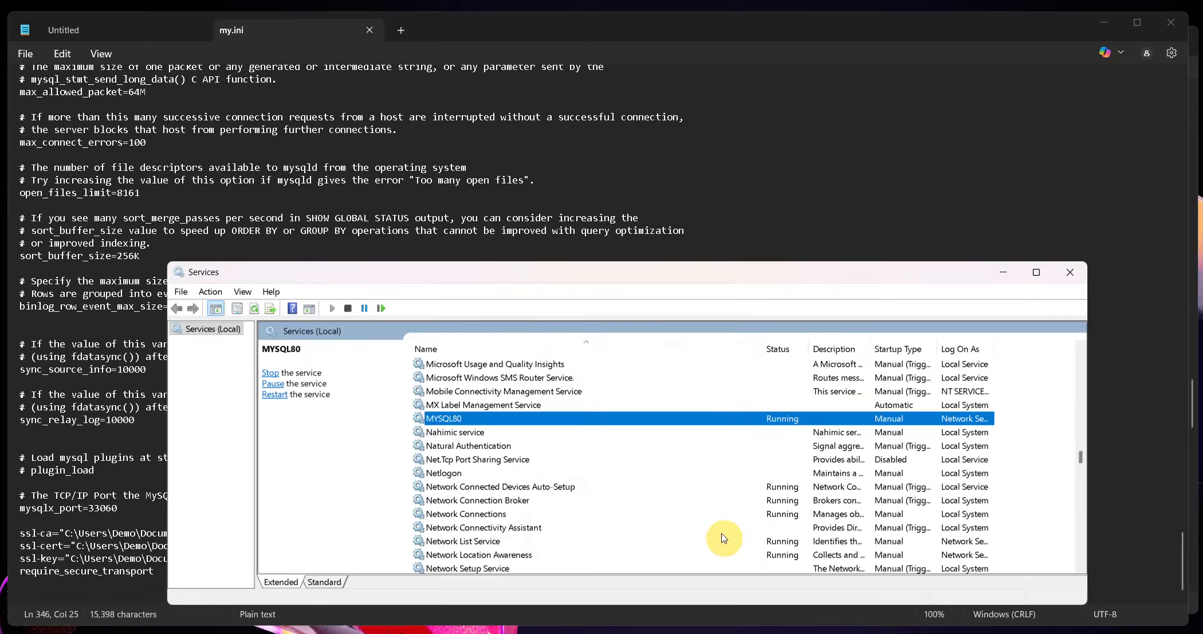
Step: Switch to the OpenSSL-Projects folder, list the files newest first, and look over the PEM files and the file actions for clientCert.pem
{"action": "key", "text": "alt+Tab"}
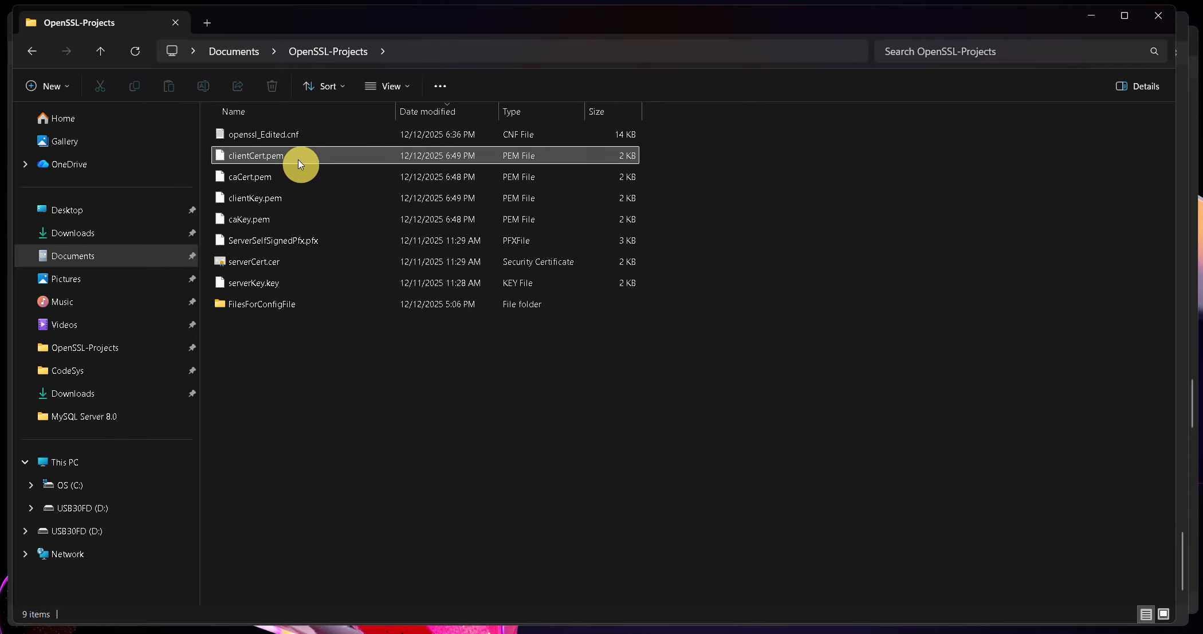
{"action": "left_click", "coordinate": [441, 114]}
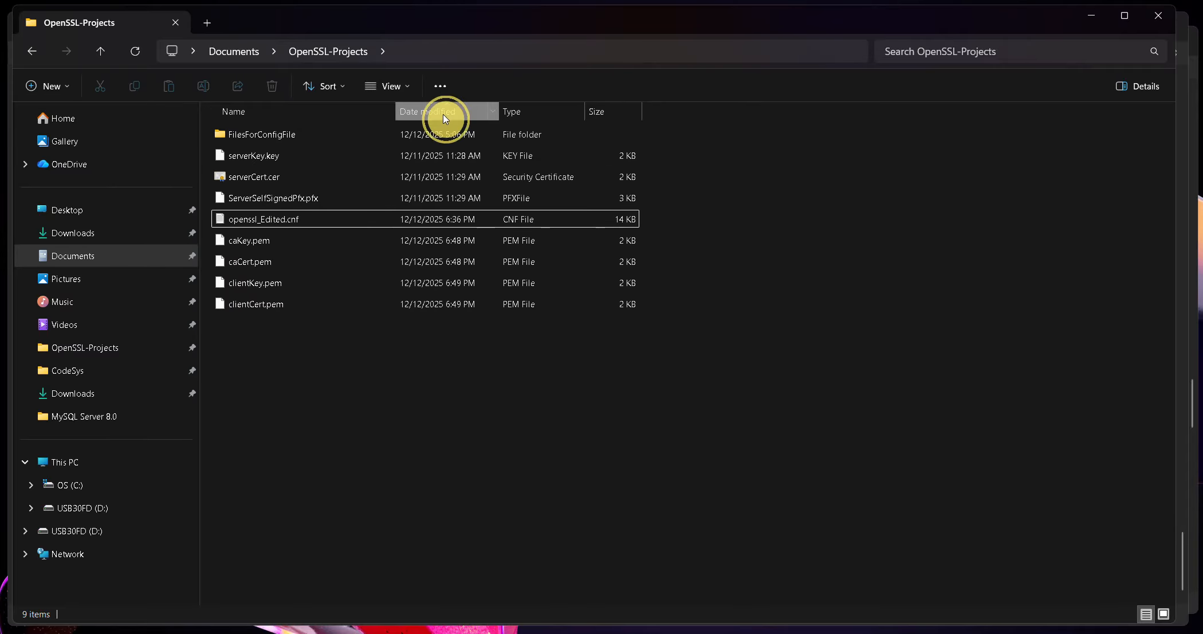
{"action": "left_click", "coordinate": [442, 114]}
{"action": "left_click", "coordinate": [296, 135]}
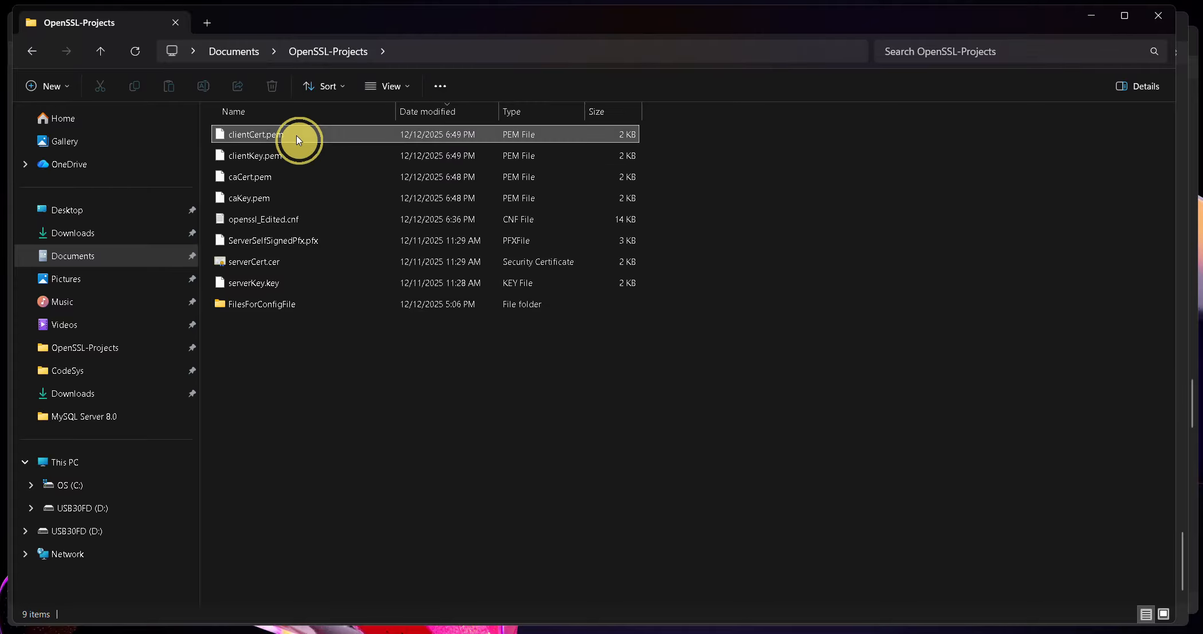
{"action": "right_click", "coordinate": [273, 135]}
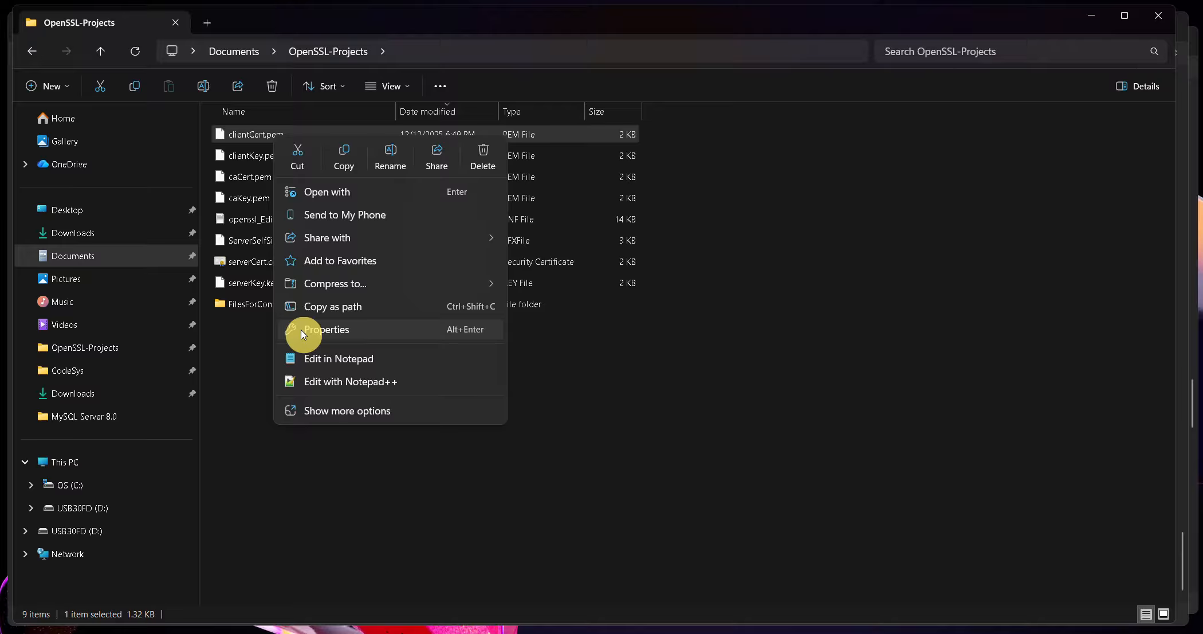
{"action": "left_click", "coordinate": [268, 333]}
{"action": "left_click_drag", "start_coordinate": [666, 135], "coordinate": [281, 174]}
{"action": "left_click", "coordinate": [319, 414]}
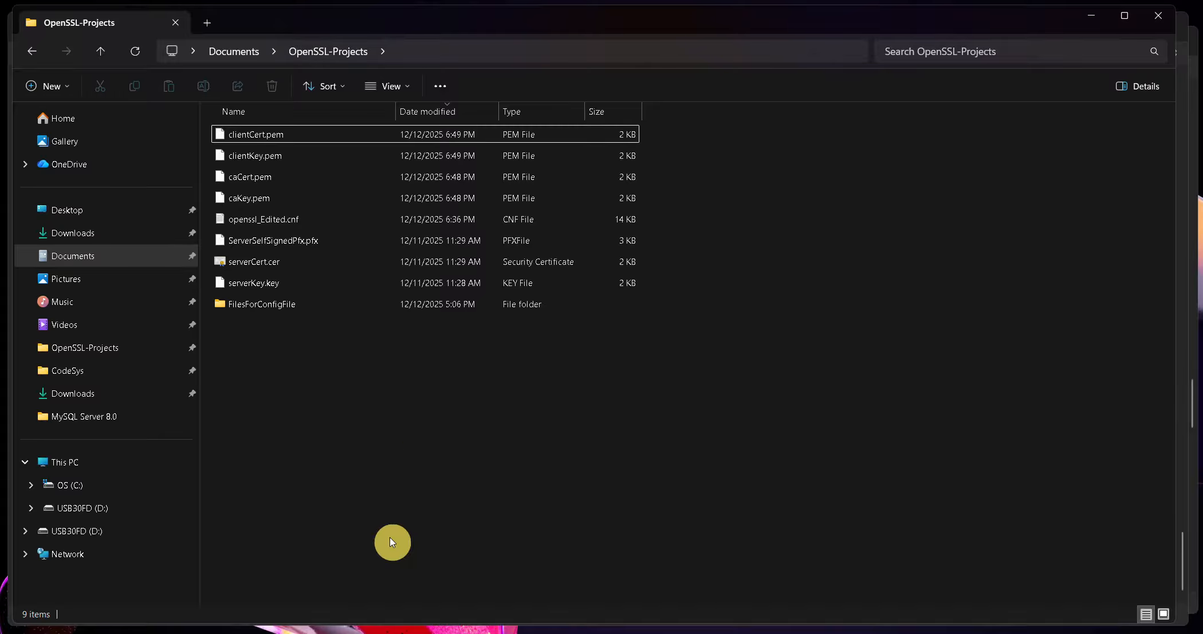
Step: Switch back to the Services window and restart the MYSQL80 service
{"action": "left_click", "coordinate": [439, 633]}
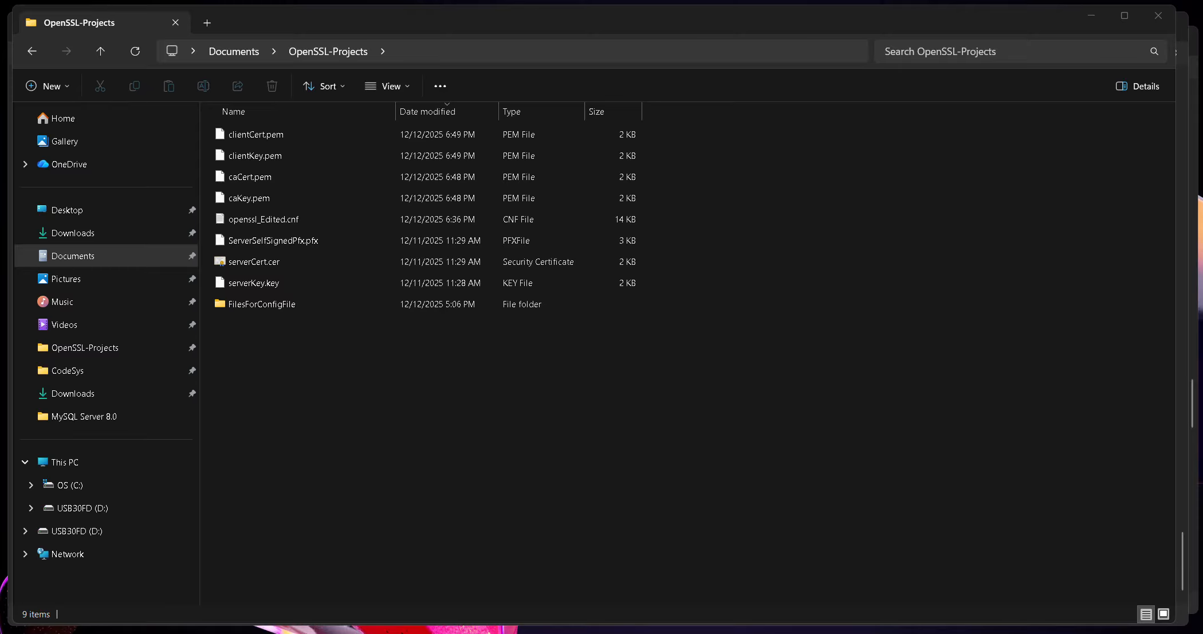
{"action": "left_click", "coordinate": [616, 633]}
{"action": "right_click", "coordinate": [498, 418]}
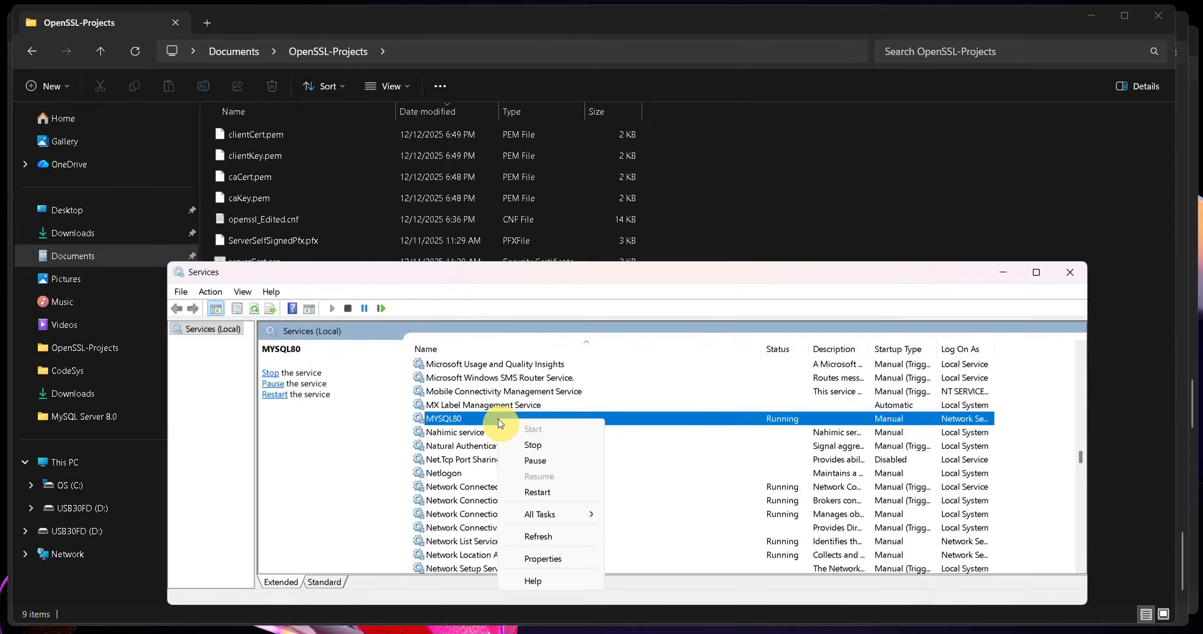
{"action": "left_click", "coordinate": [556, 491]}
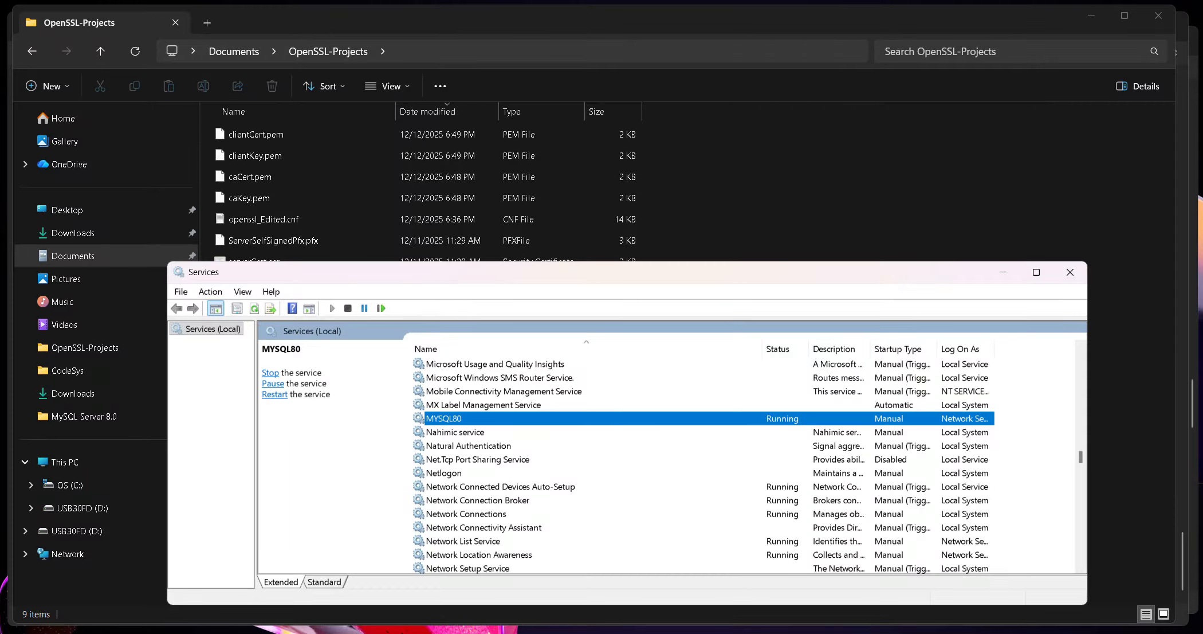
Step: Switch to MySQL Workbench and open the Local instance MYSQL80-SSL entry in the server connection manager
{"action": "key", "text": "alt+Tab"}
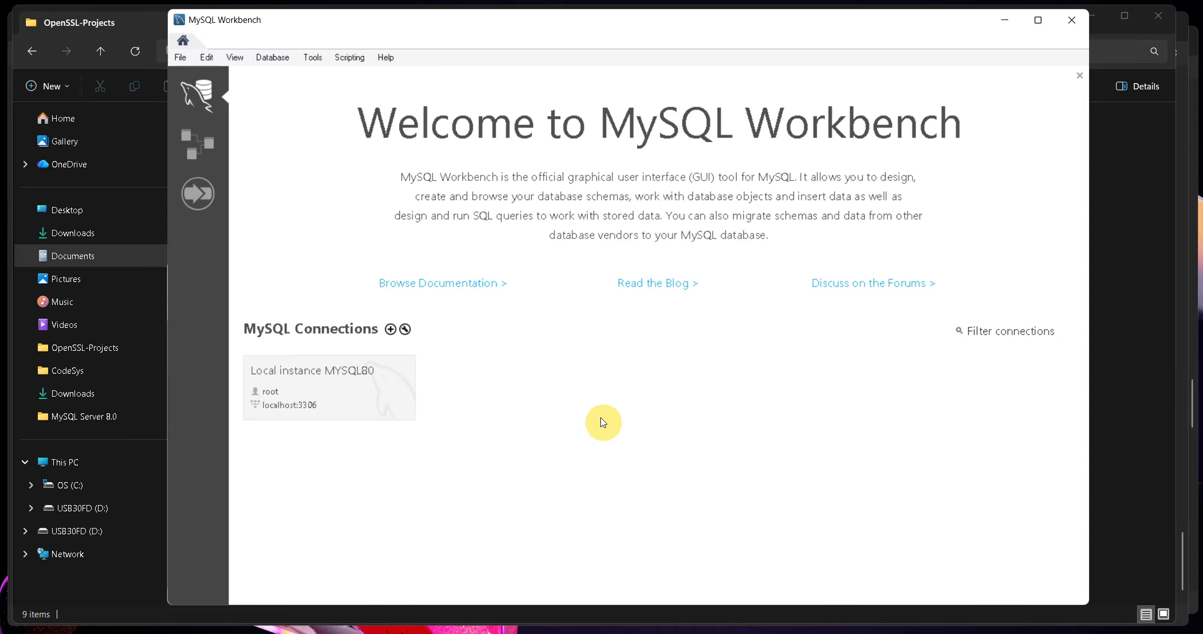
{"action": "left_click", "coordinate": [274, 57]}
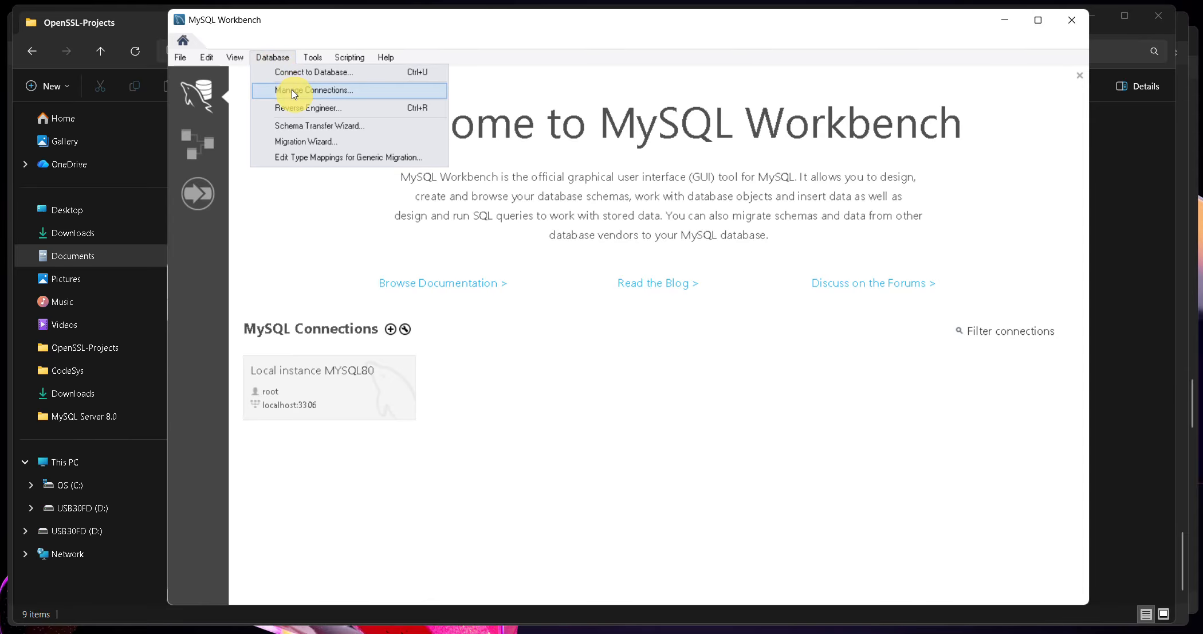
{"action": "left_click", "coordinate": [309, 91]}
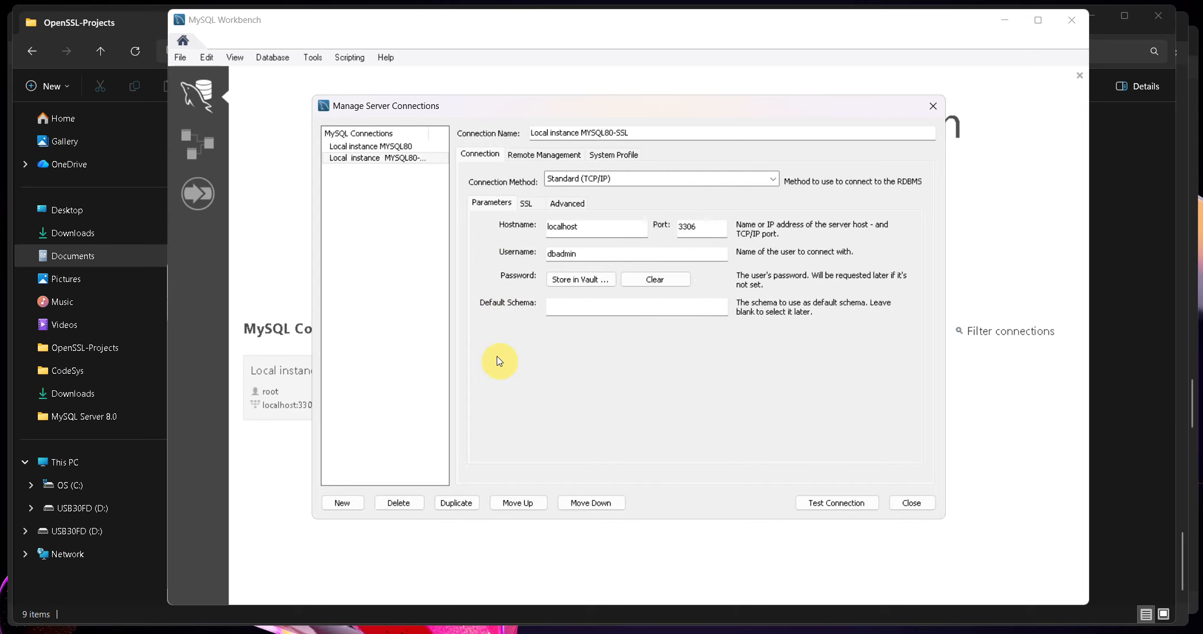
{"action": "left_click", "coordinate": [415, 159]}
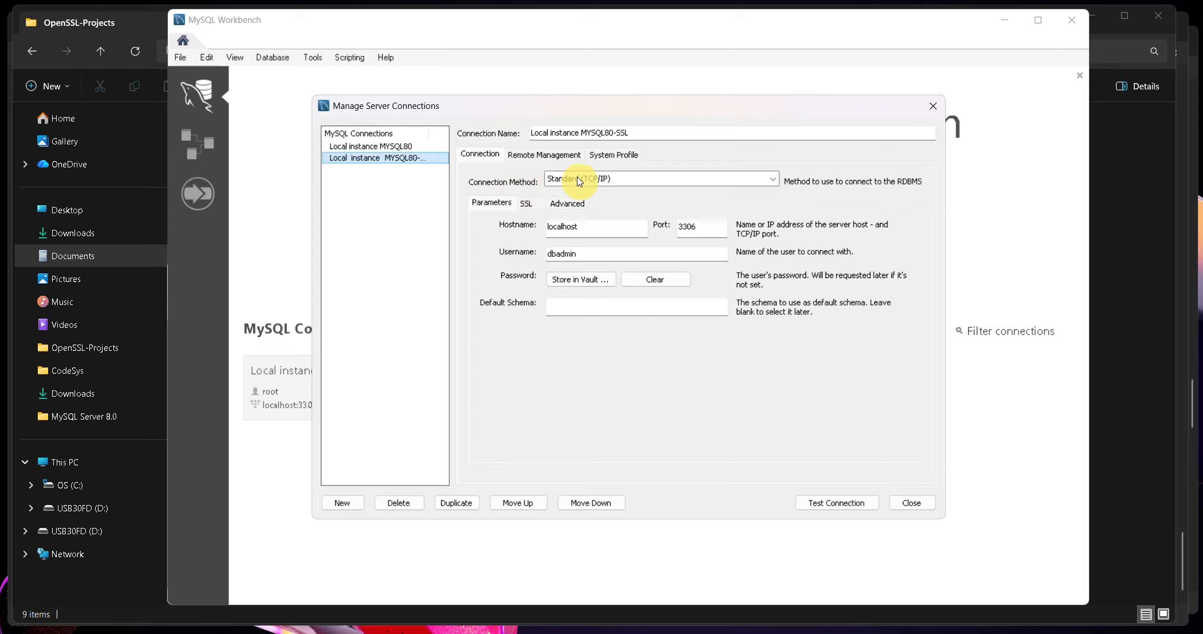
Step: Review the hostname, port and username parameters of the MYSQL80-SSL connection, and glance at its advanced settings
{"action": "left_click", "coordinate": [490, 203]}
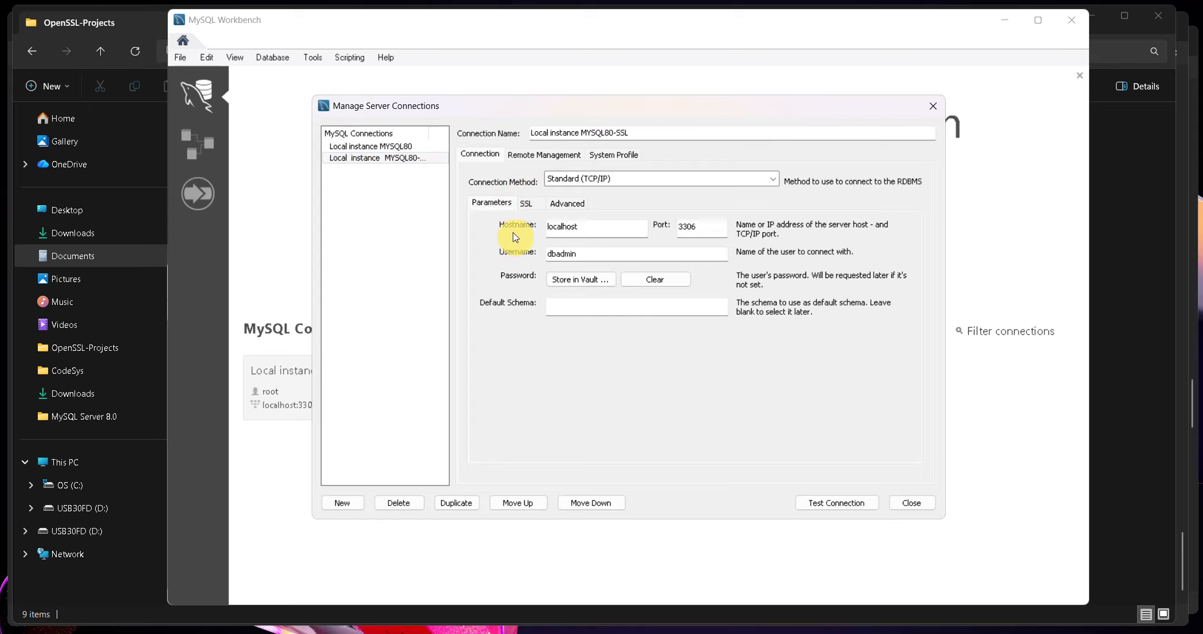
{"action": "left_click_drag", "start_coordinate": [596, 231], "coordinate": [532, 233]}
{"action": "left_click", "coordinate": [595, 232]}
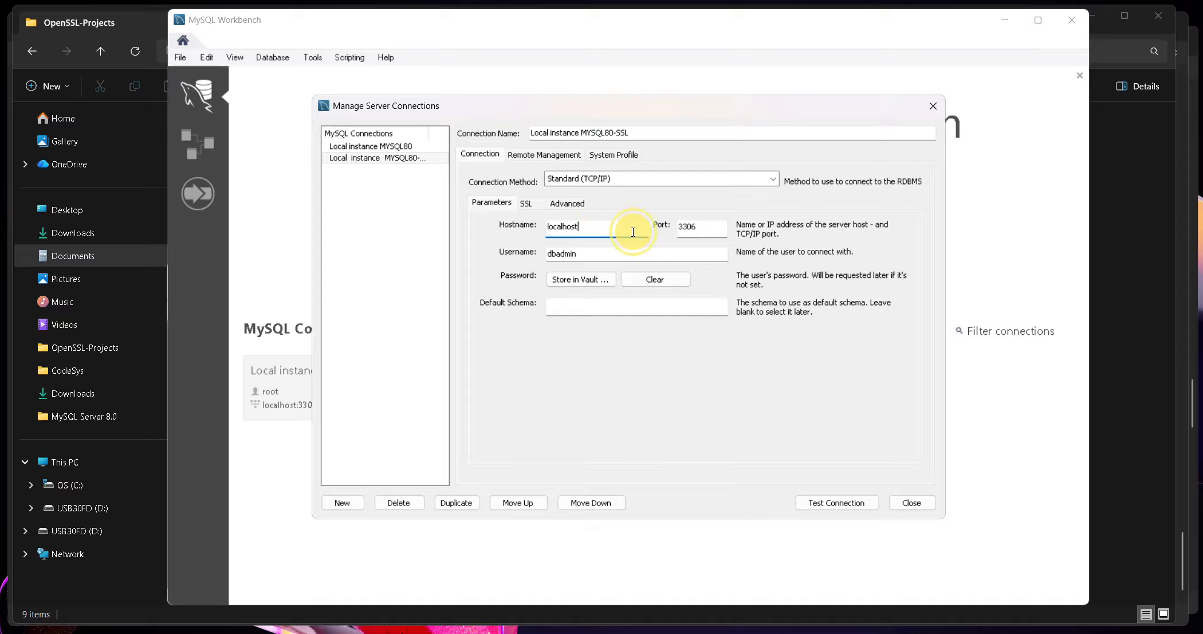
{"action": "double_click", "coordinate": [698, 227]}
{"action": "left_click", "coordinate": [596, 254]}
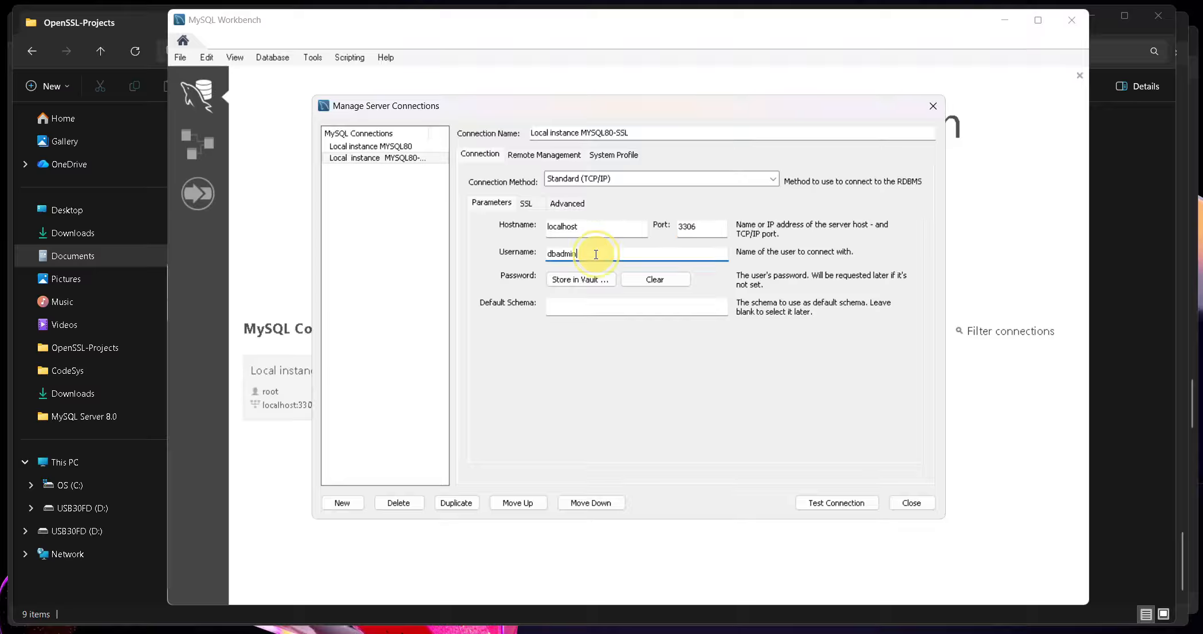
{"action": "left_click_drag", "start_coordinate": [593, 252], "coordinate": [529, 252]}
{"action": "left_click", "coordinate": [594, 254]}
{"action": "left_click_drag", "start_coordinate": [593, 252], "coordinate": [527, 252]}
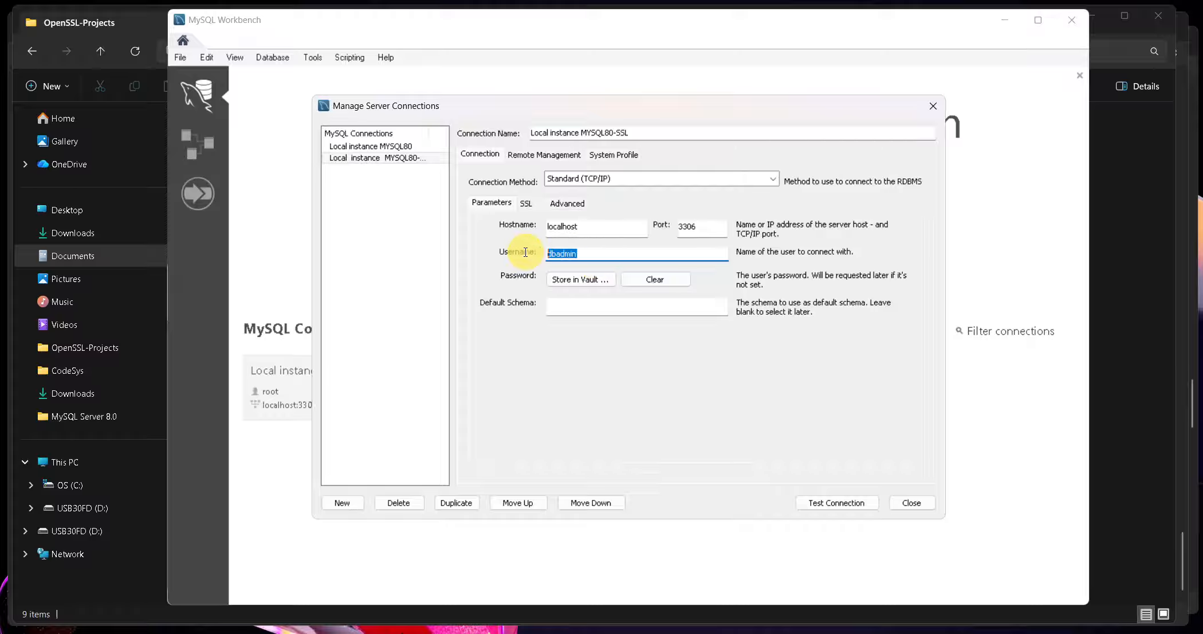
{"action": "left_click", "coordinate": [596, 252]}
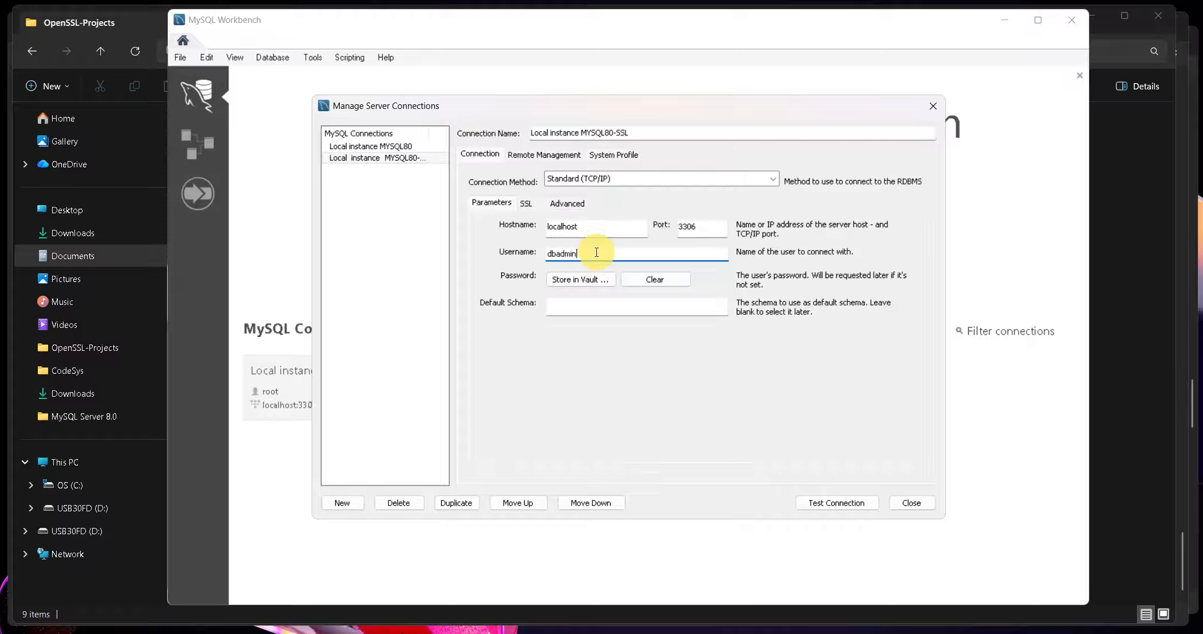
{"action": "left_click", "coordinate": [564, 204]}
{"action": "left_click", "coordinate": [494, 204]}
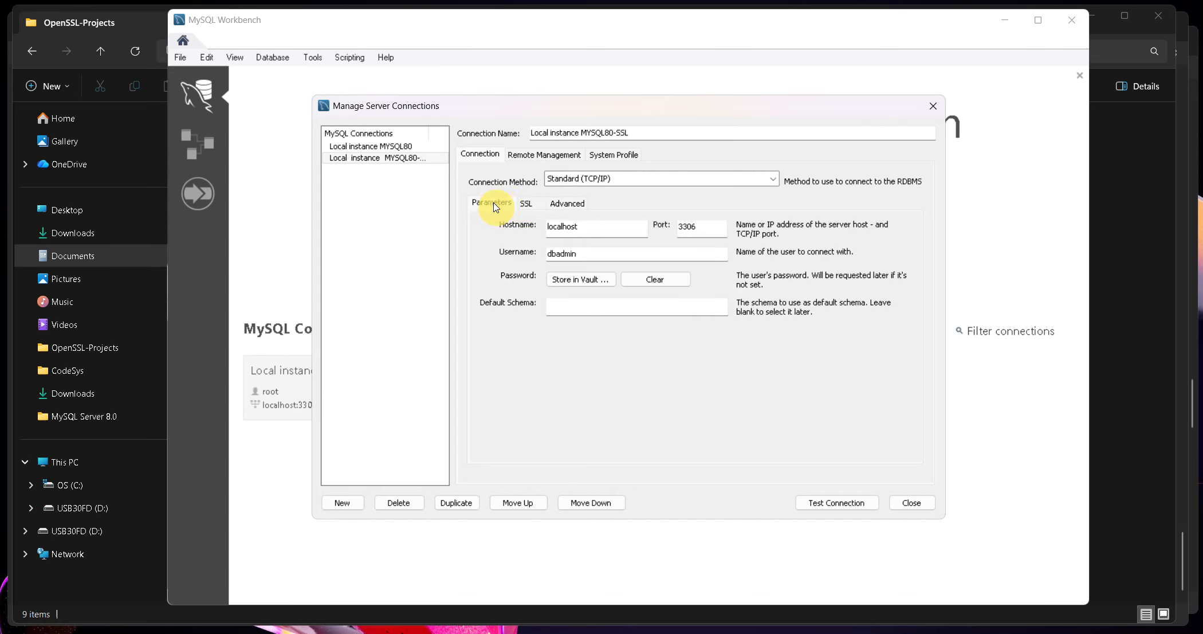
Step: Review the connection's system type, configuration file, file section and Windows service name, comparing the service name with the Services window
{"action": "left_click", "coordinate": [619, 156]}
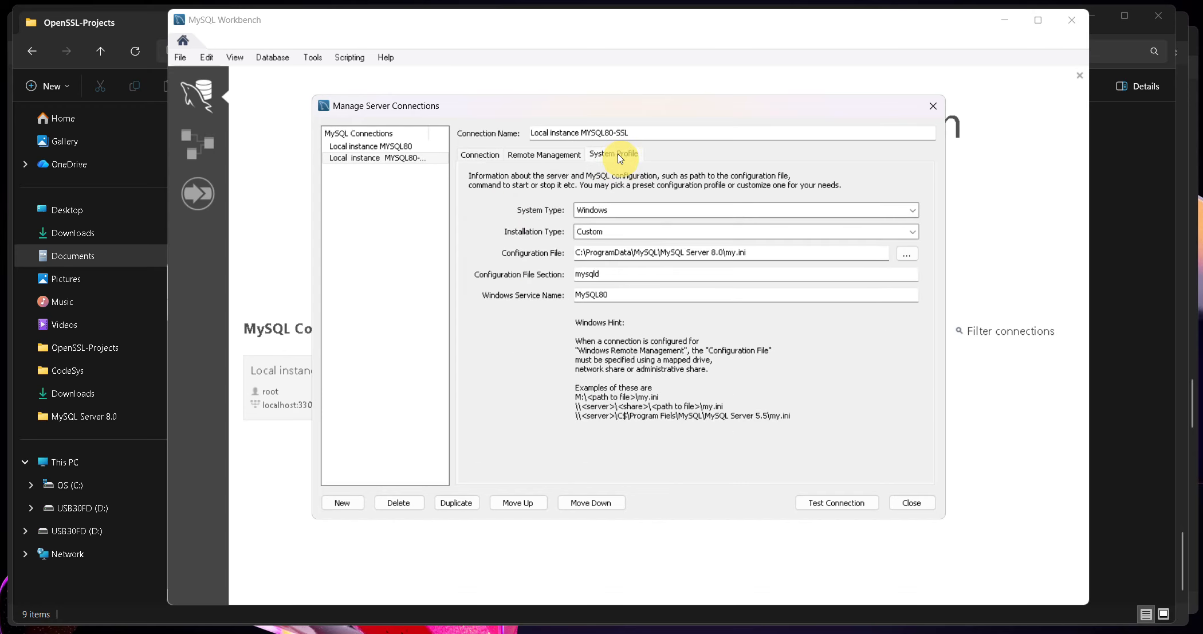
{"action": "left_click", "coordinate": [602, 209]}
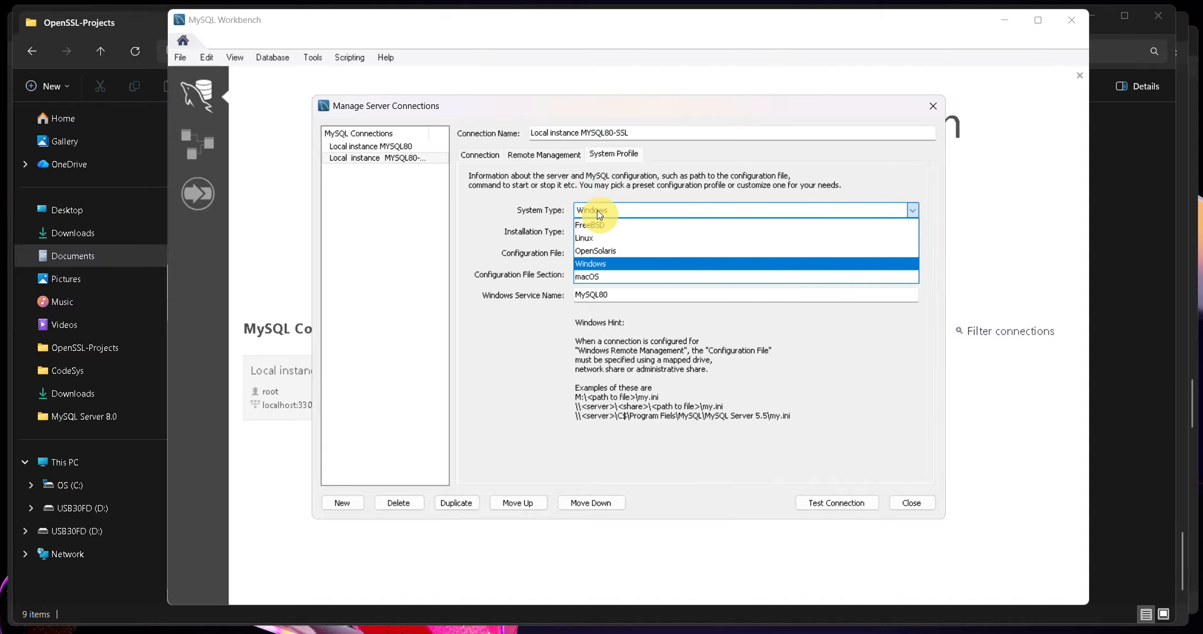
{"action": "left_click", "coordinate": [597, 210]}
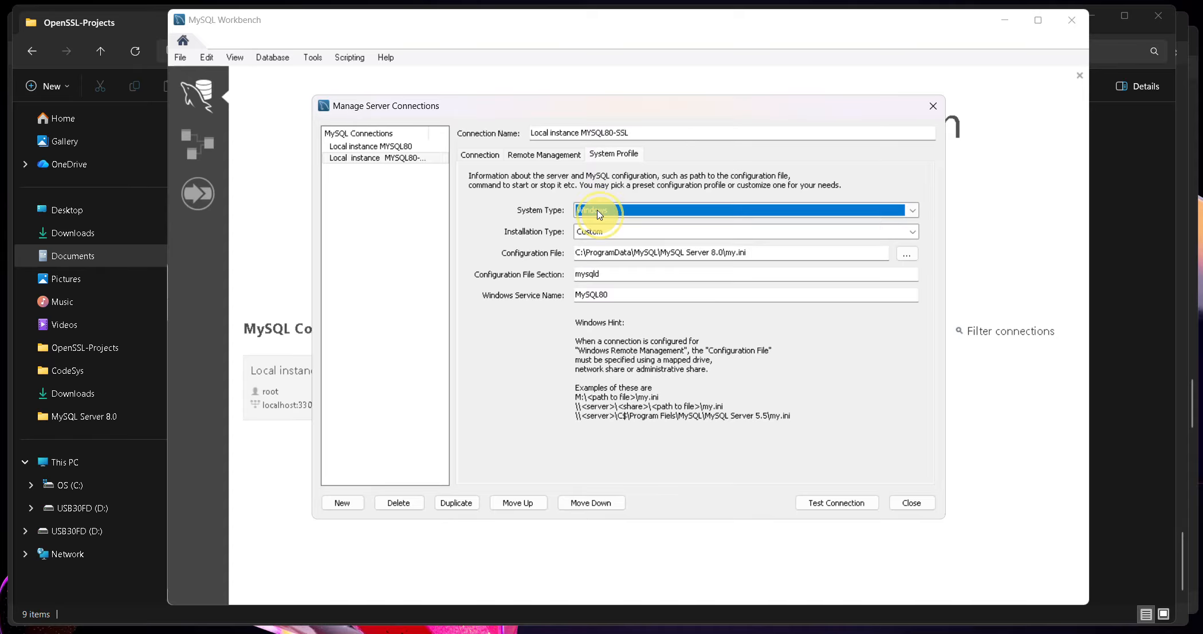
{"action": "left_click", "coordinate": [599, 252]}
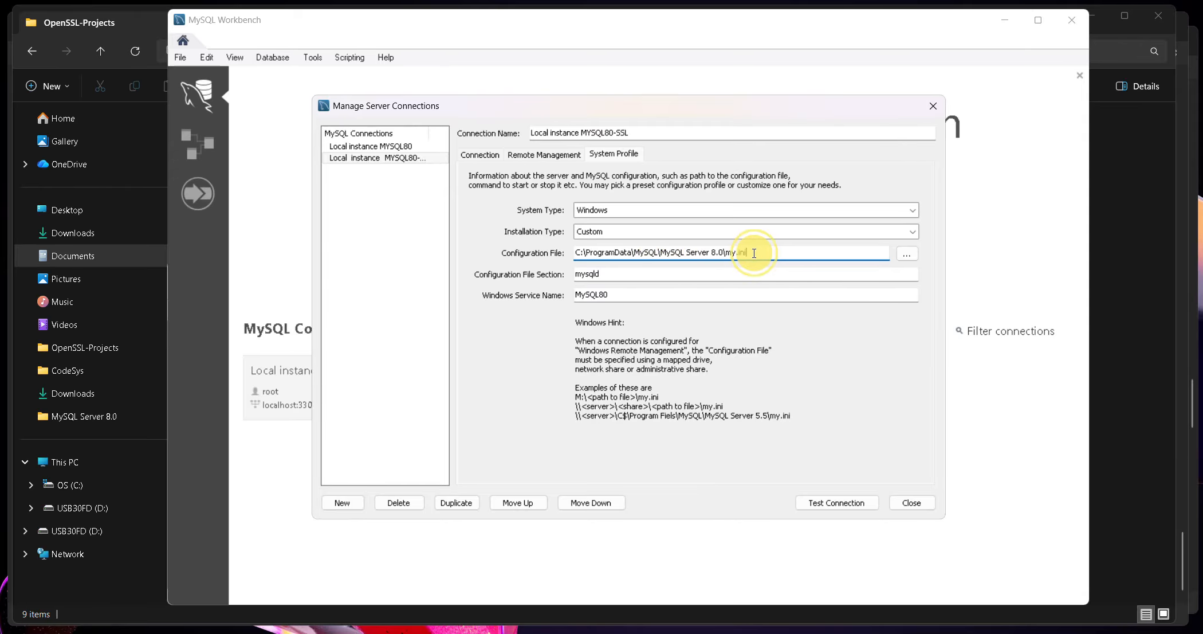
{"action": "left_click_drag", "start_coordinate": [750, 252], "coordinate": [545, 255]}
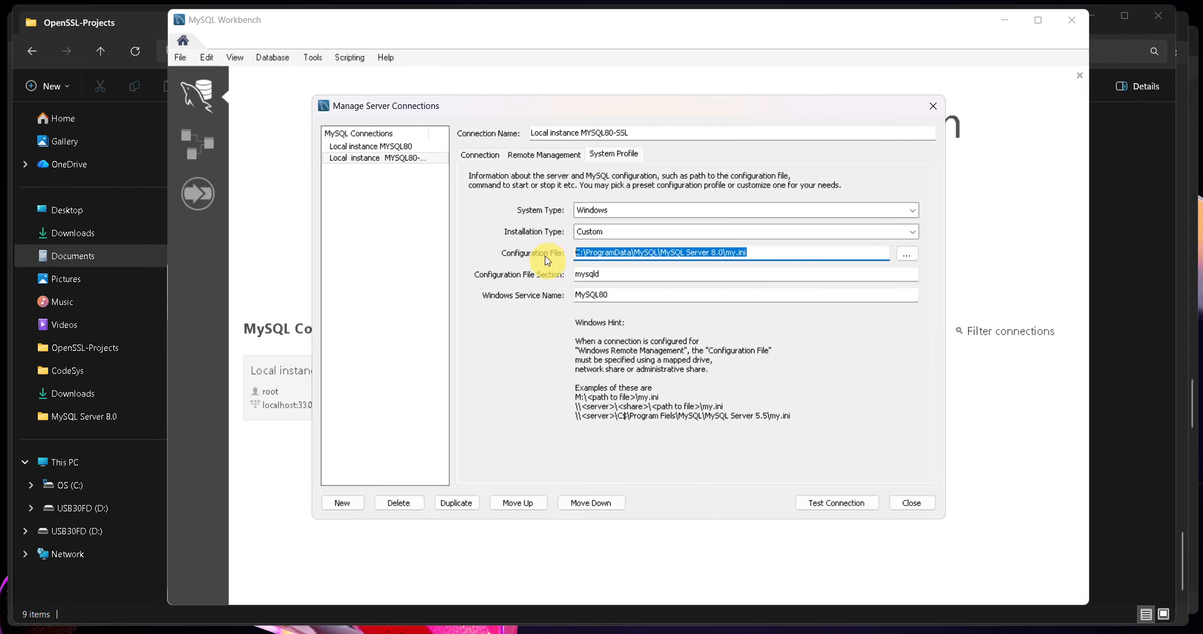
{"action": "left_click", "coordinate": [612, 277]}
{"action": "left_click_drag", "start_coordinate": [623, 277], "coordinate": [572, 276]}
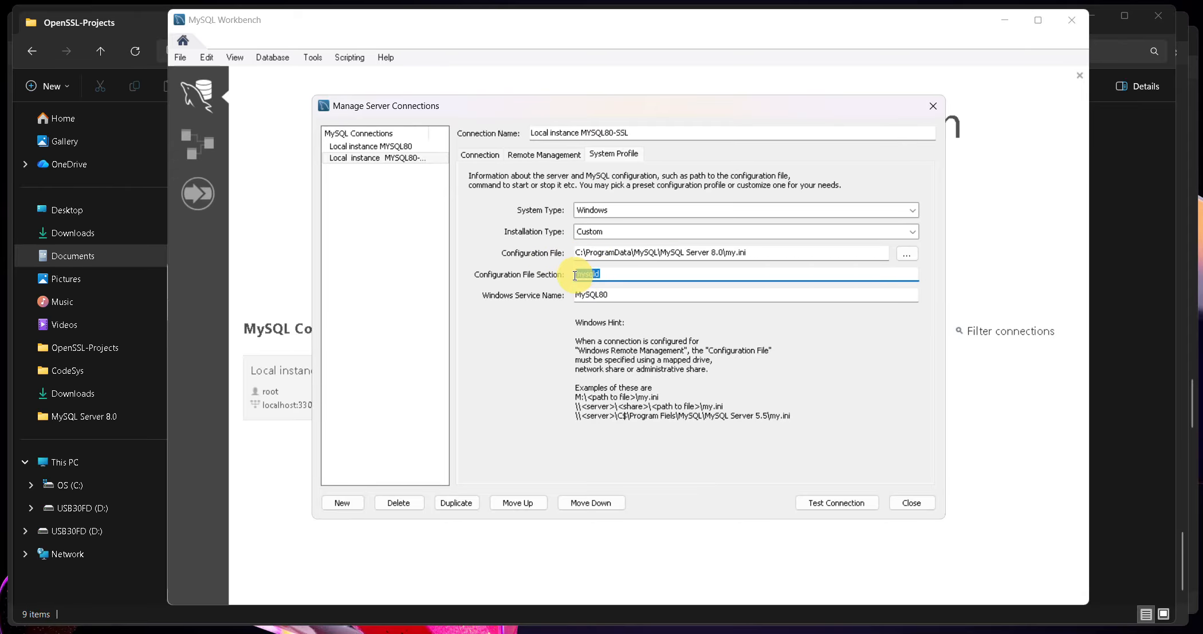
{"action": "left_click", "coordinate": [619, 273]}
{"action": "left_click_drag", "start_coordinate": [612, 274], "coordinate": [545, 273]}
{"action": "left_click_drag", "start_coordinate": [618, 294], "coordinate": [567, 296]}
{"action": "left_click", "coordinate": [626, 296]}
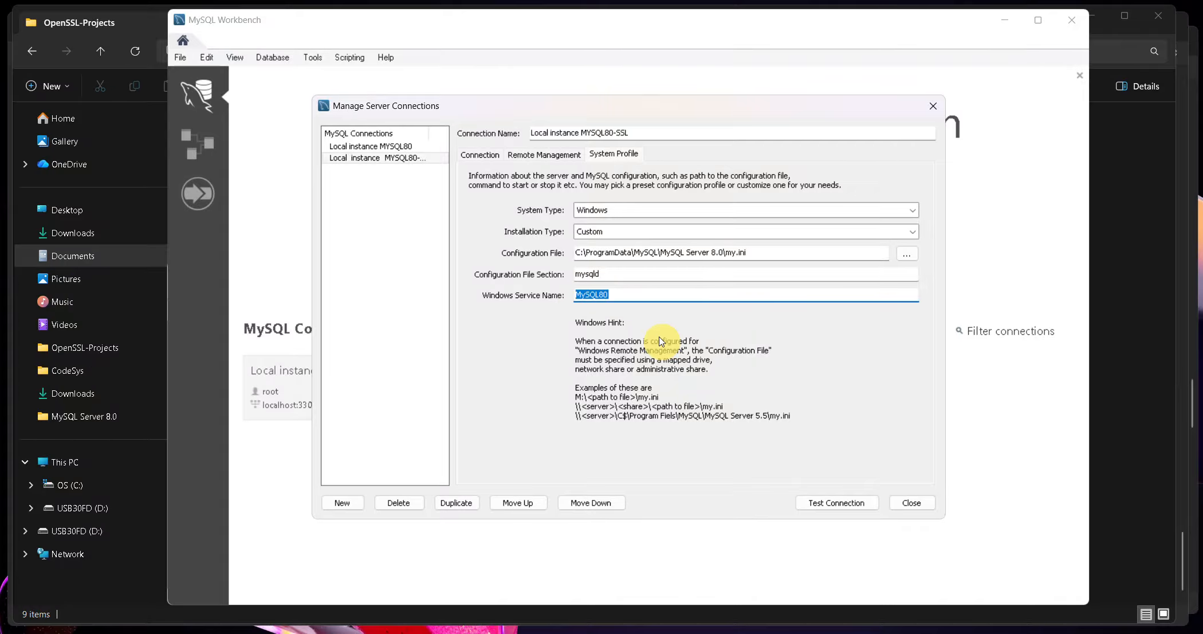
{"action": "key", "text": "alt+Tab"}
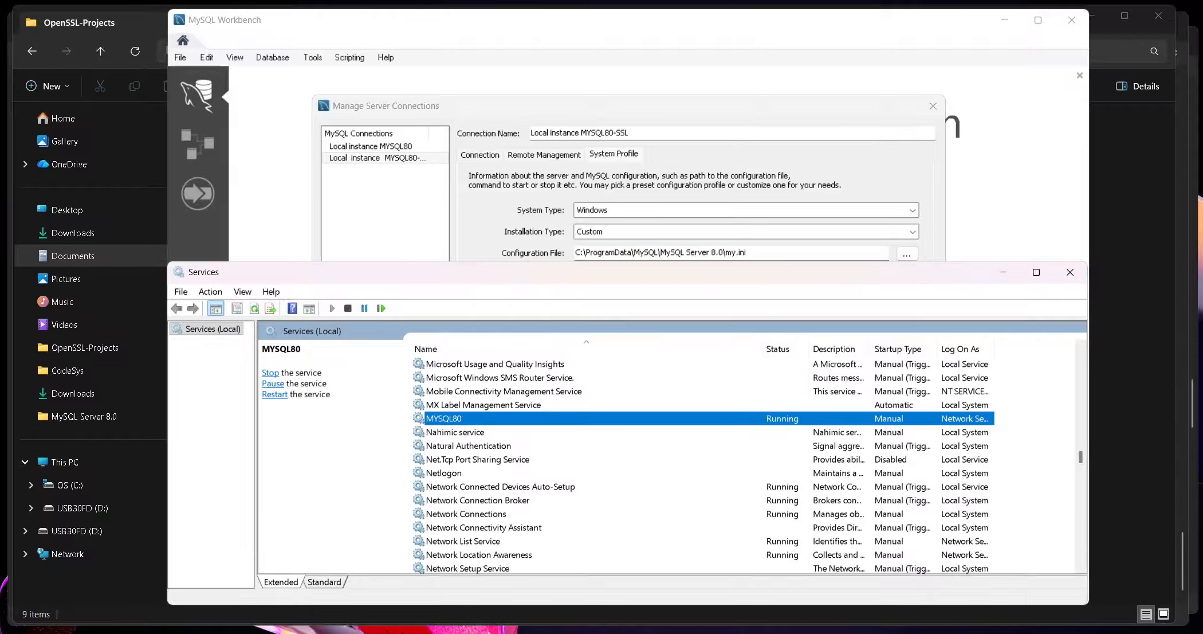
{"action": "key", "text": "alt+Tab"}
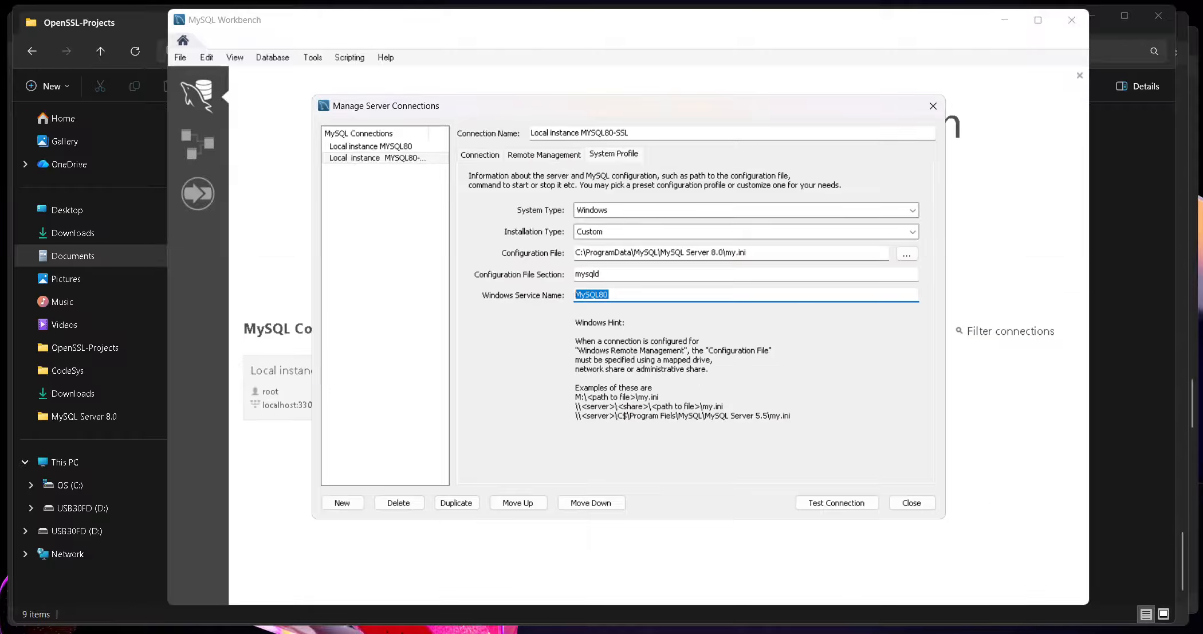
Step: Set the MYSQL80-SSL connection's Use SSL option to Require and Verify Identity
{"action": "left_click", "coordinate": [485, 154]}
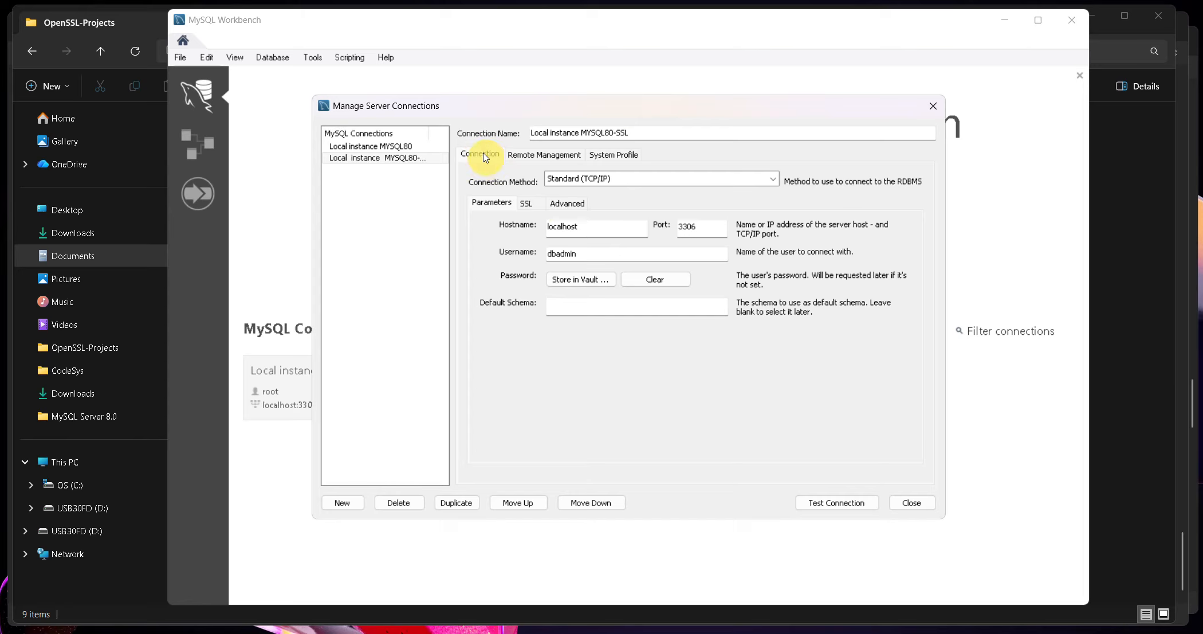
{"action": "left_click", "coordinate": [533, 203]}
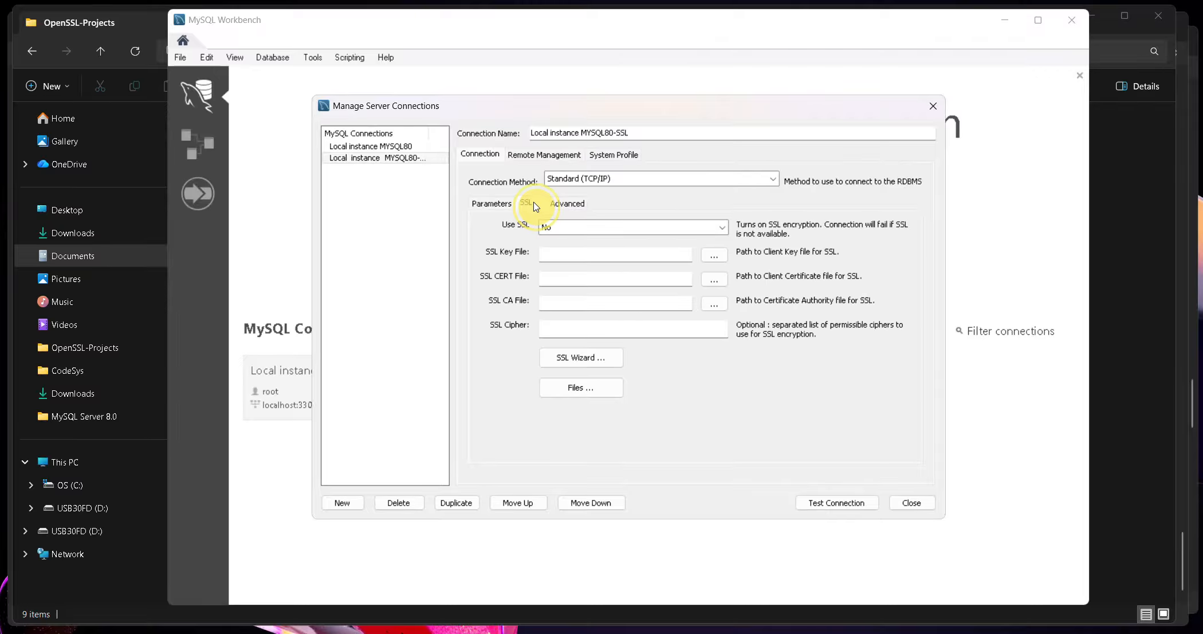
{"action": "left_click", "coordinate": [568, 227]}
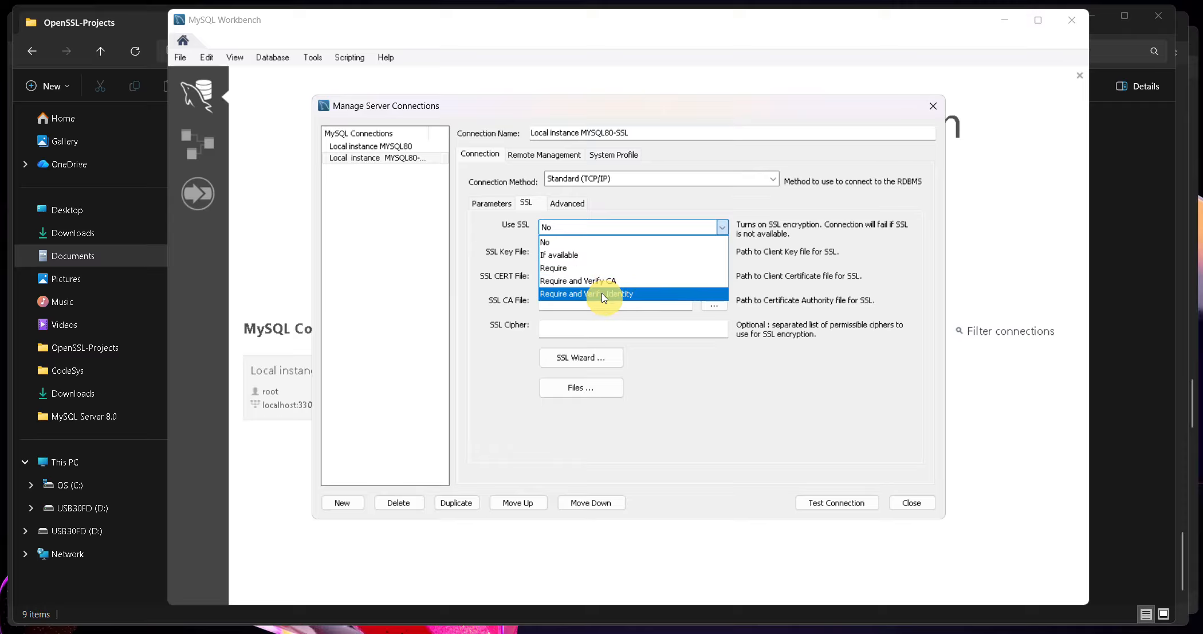
{"action": "left_click", "coordinate": [649, 294]}
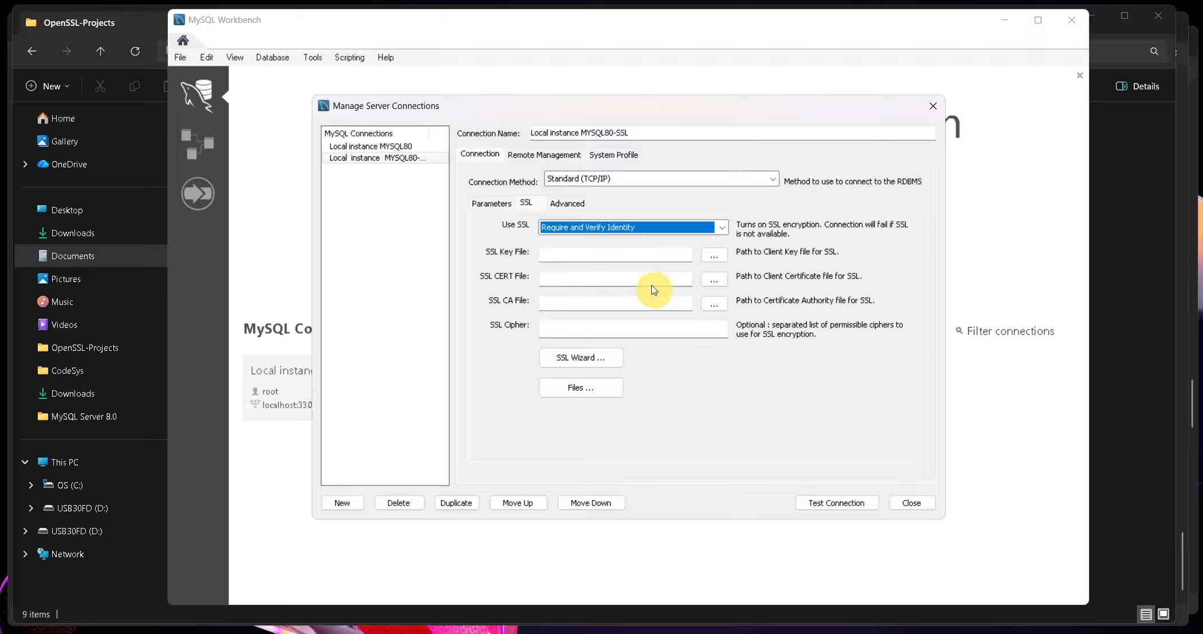
Step: Set the MYSQL80-SSL connection's SSL CA File to caCert.pem from the OpenSSL-Projects folder and check the end of its path
{"action": "left_click", "coordinate": [601, 304]}
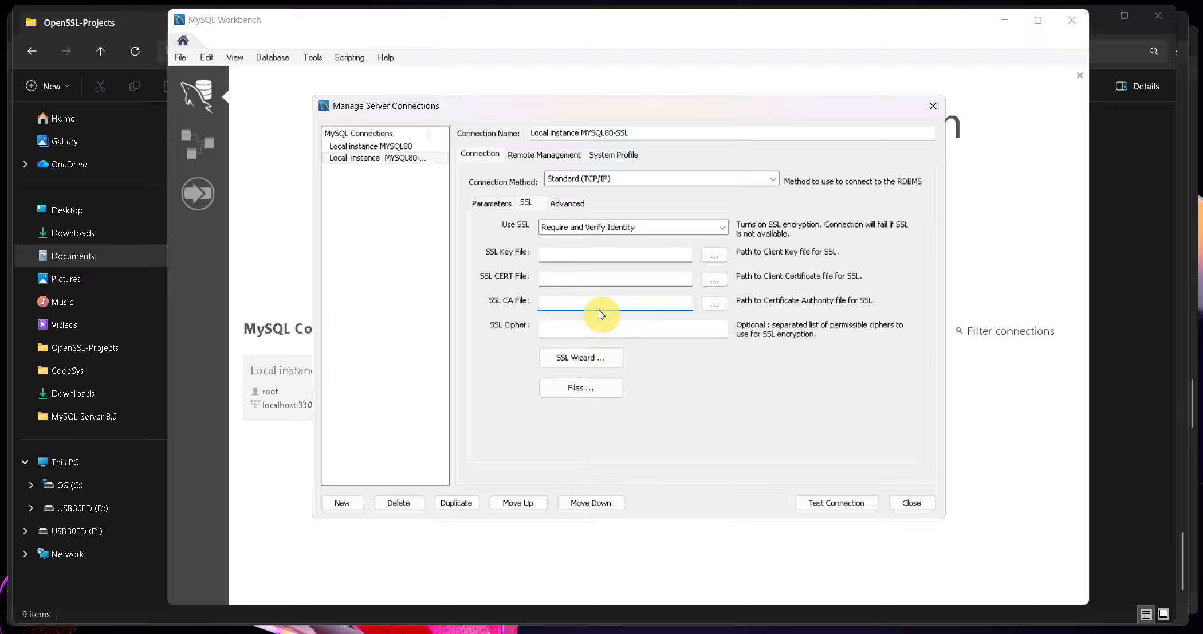
{"action": "left_click", "coordinate": [714, 303]}
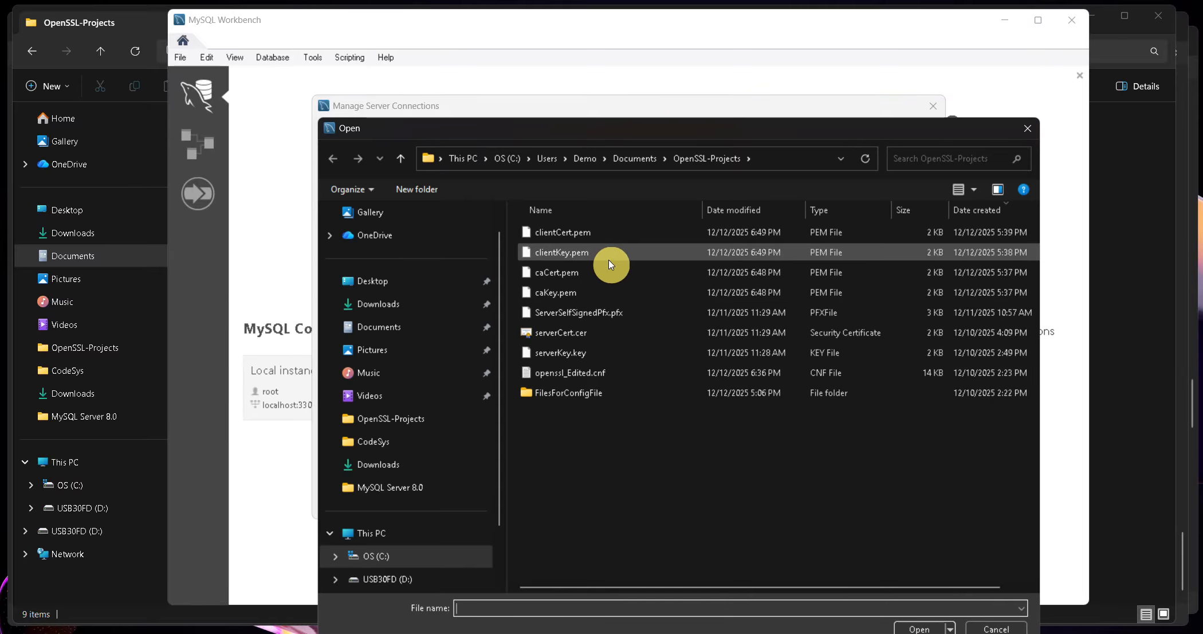
{"action": "left_click", "coordinate": [598, 275]}
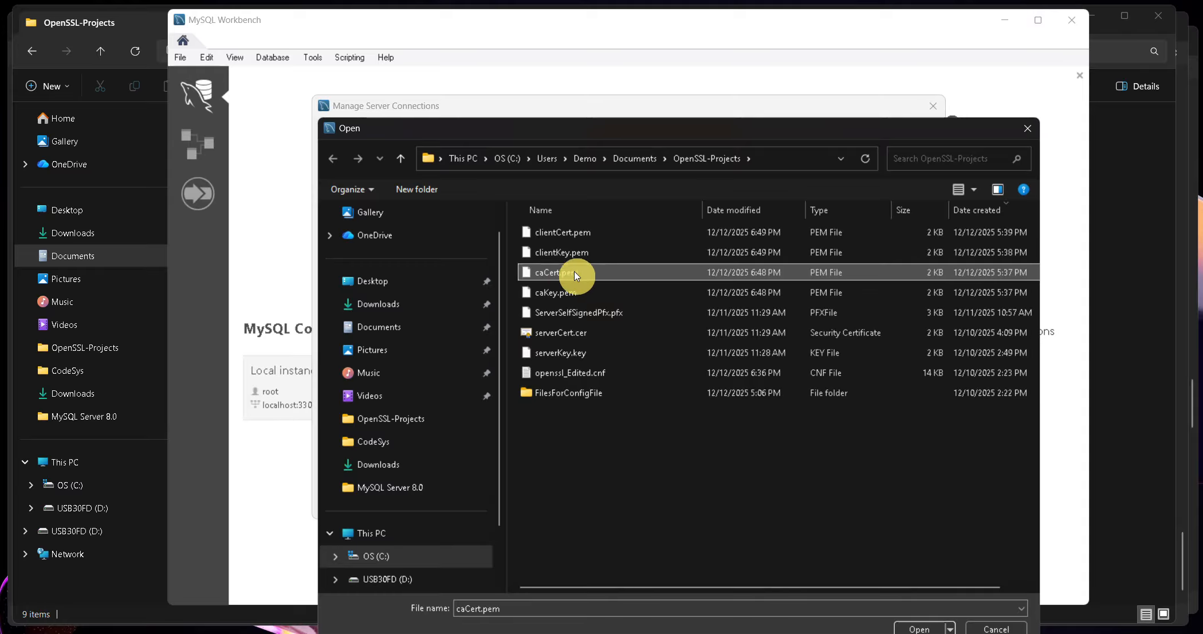
{"action": "double_click", "coordinate": [579, 271]}
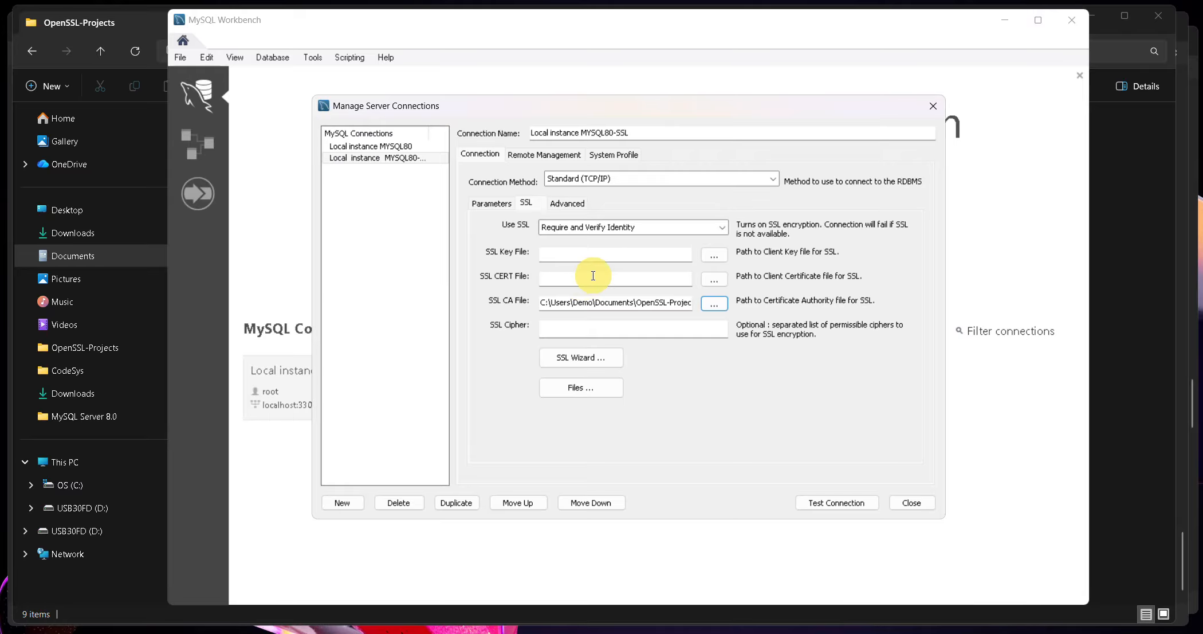
{"action": "left_click_drag", "start_coordinate": [636, 302], "coordinate": [700, 305]}
{"action": "left_click", "coordinate": [663, 303]}
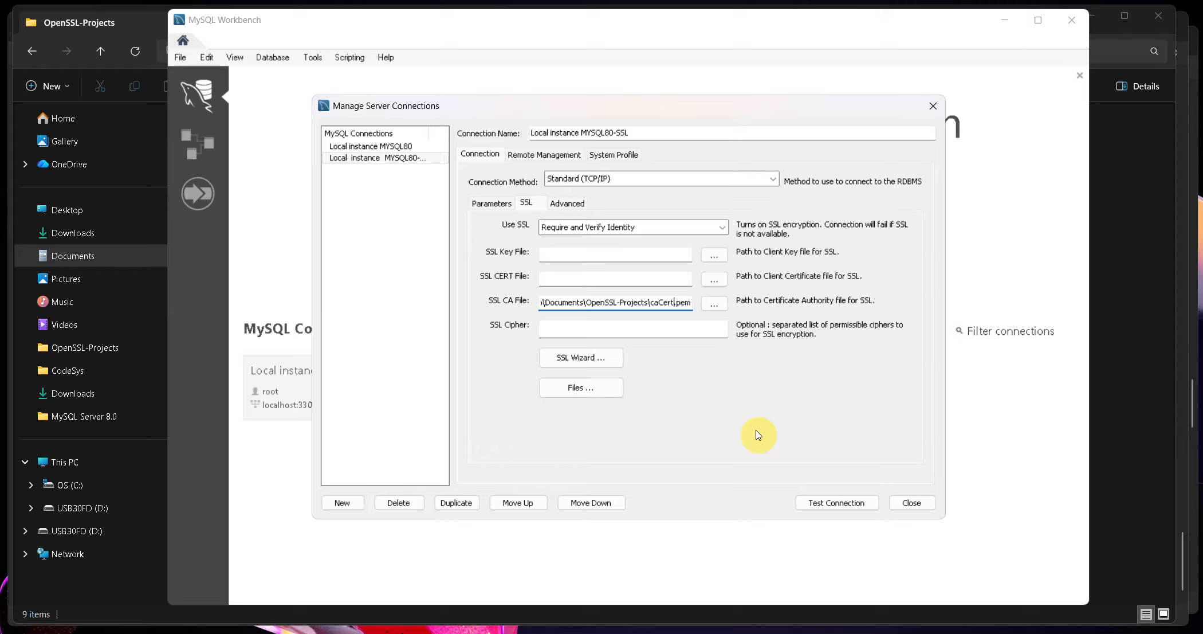
Step: Test the MYSQL80-SSL connection, entering the database user's password, and dismiss the result message
{"action": "left_click", "coordinate": [839, 503]}
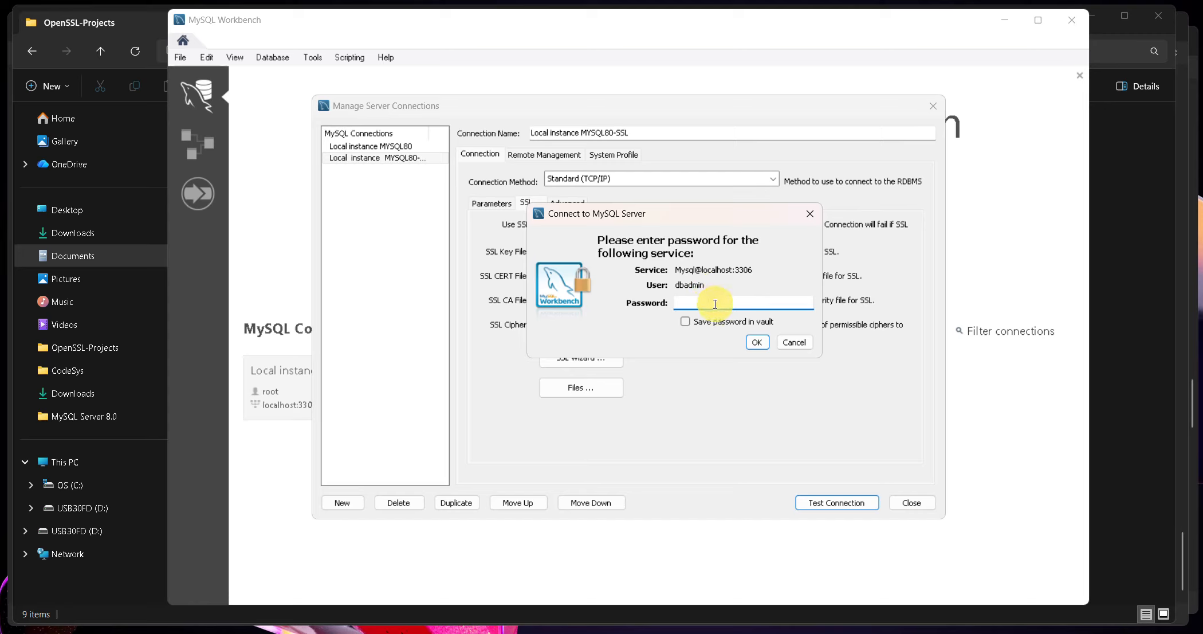
{"action": "type", "text": "****"}
{"action": "left_click", "coordinate": [757, 343]}
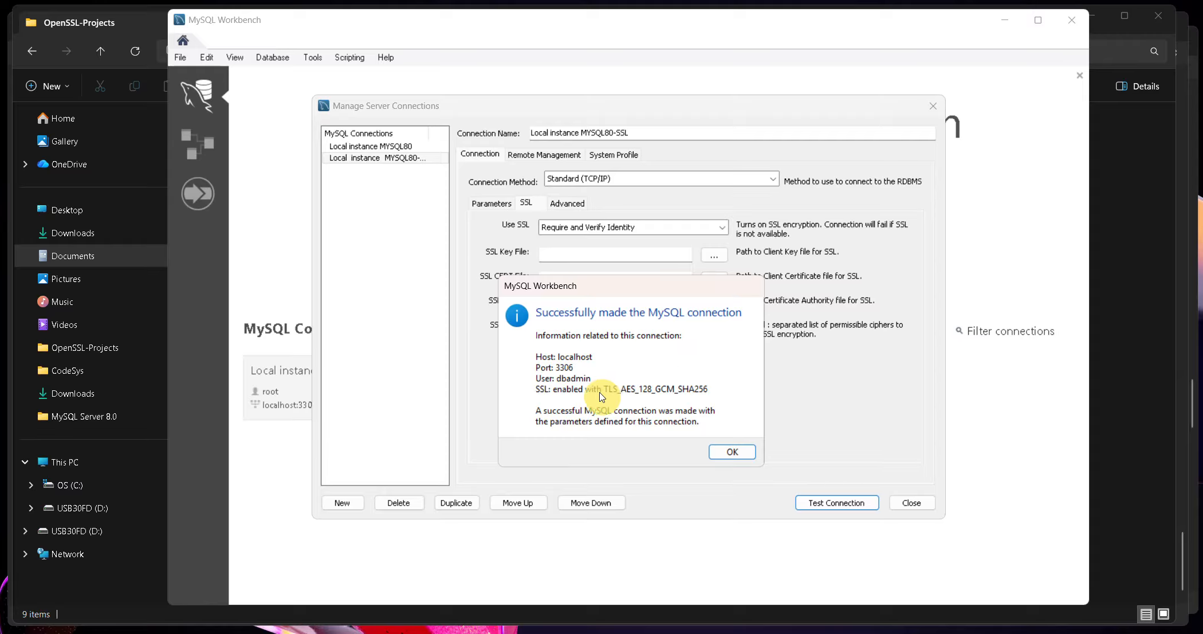
{"action": "left_click", "coordinate": [733, 452]}
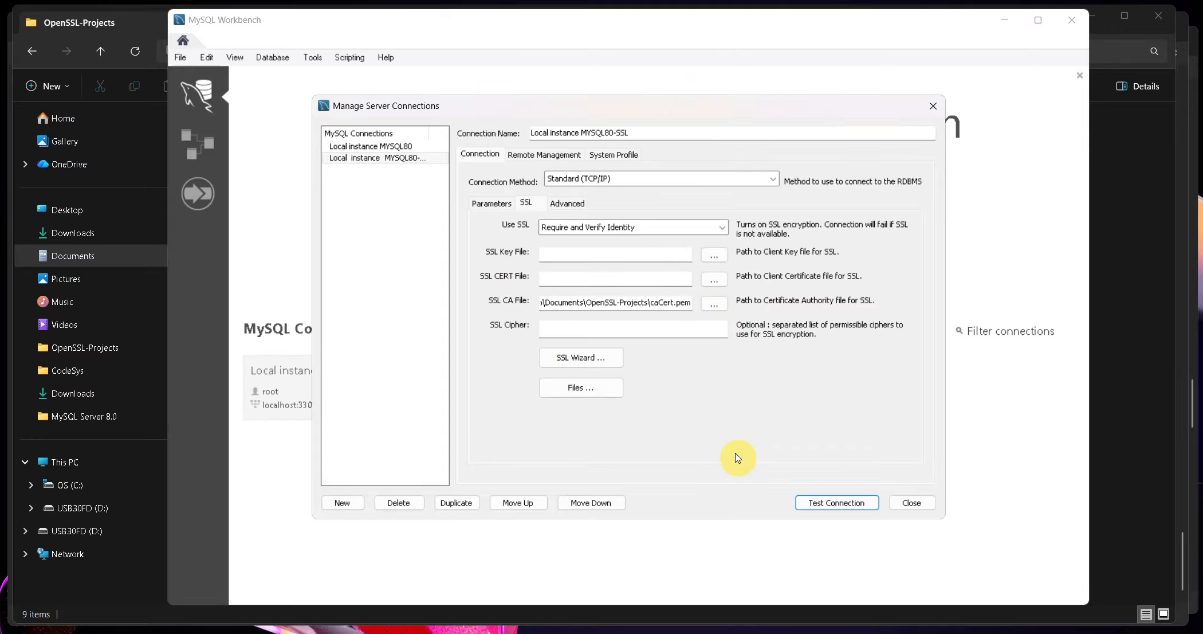